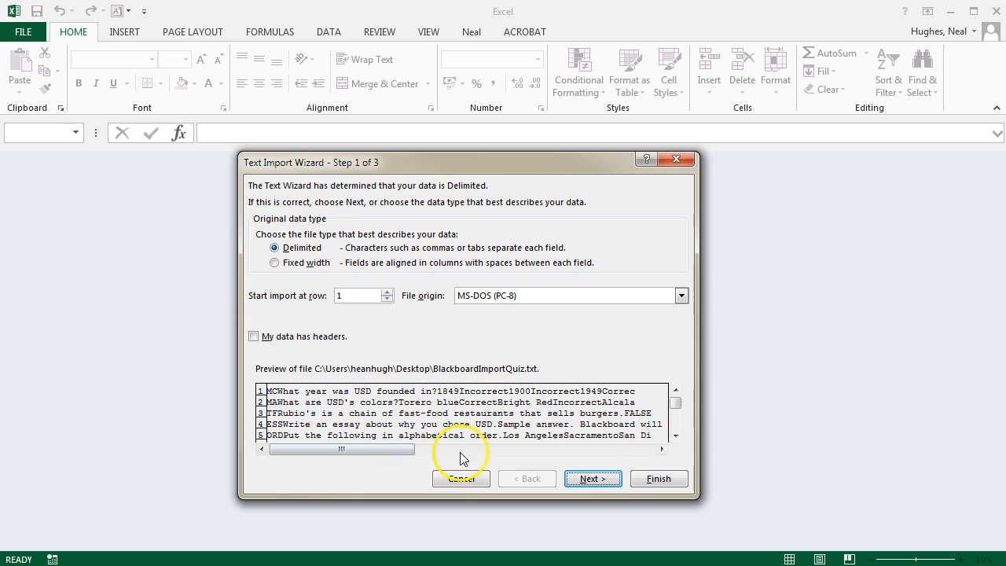
- Finish importing BlackboardImportQuiz.txt with the preset options and clear the sample questions in A3:J11
left_click(659, 478)
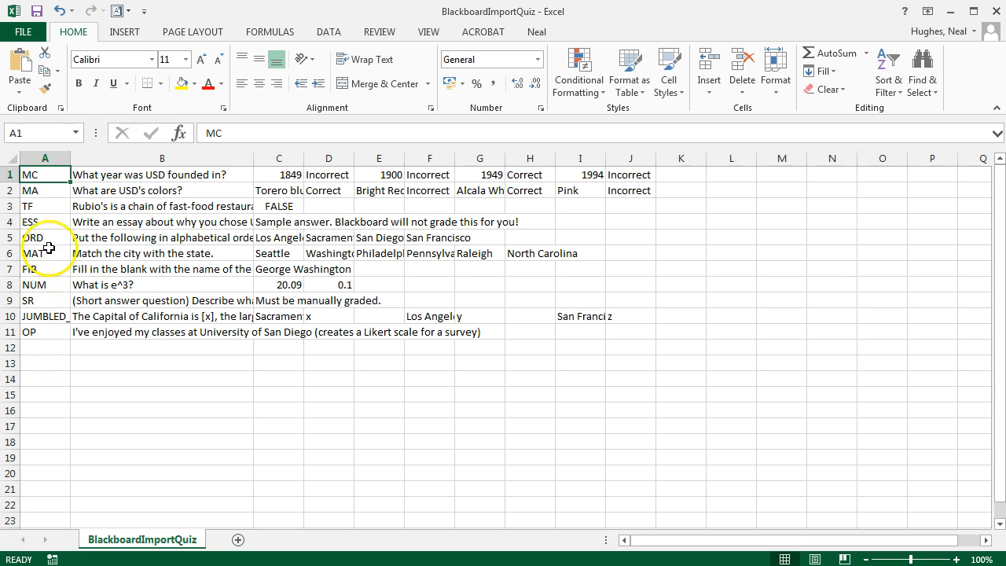
left_click_drag(38, 206, 633, 328)
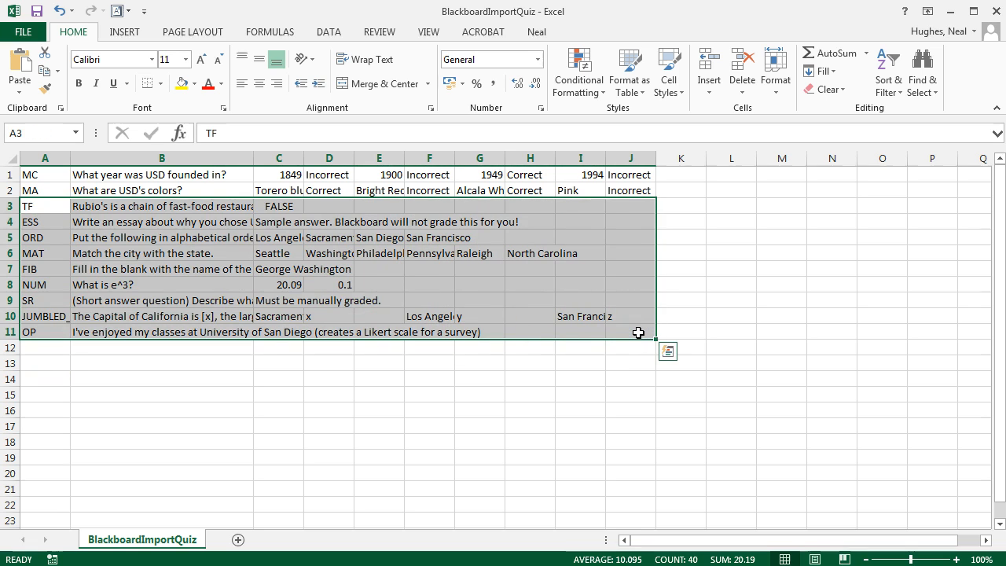
key("Delete")
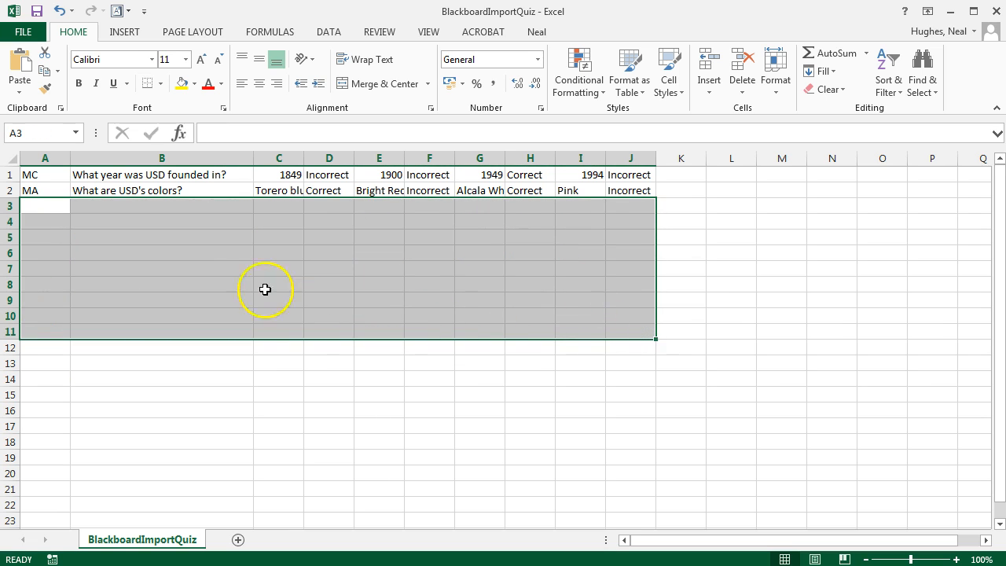
left_click(48, 209)
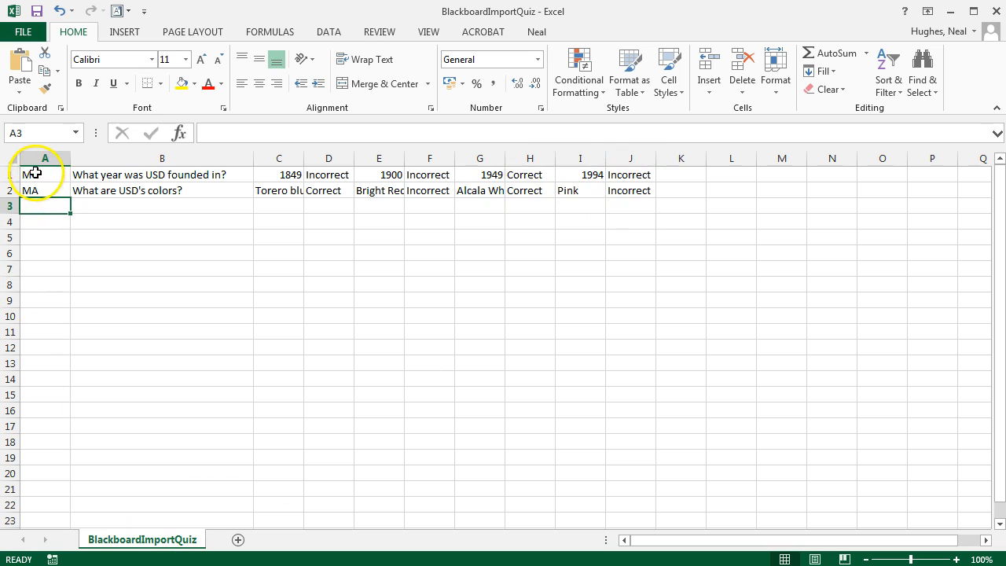
- Copy the multiple-choice question in row 1 into rows 4 and 5
left_click(11, 172)
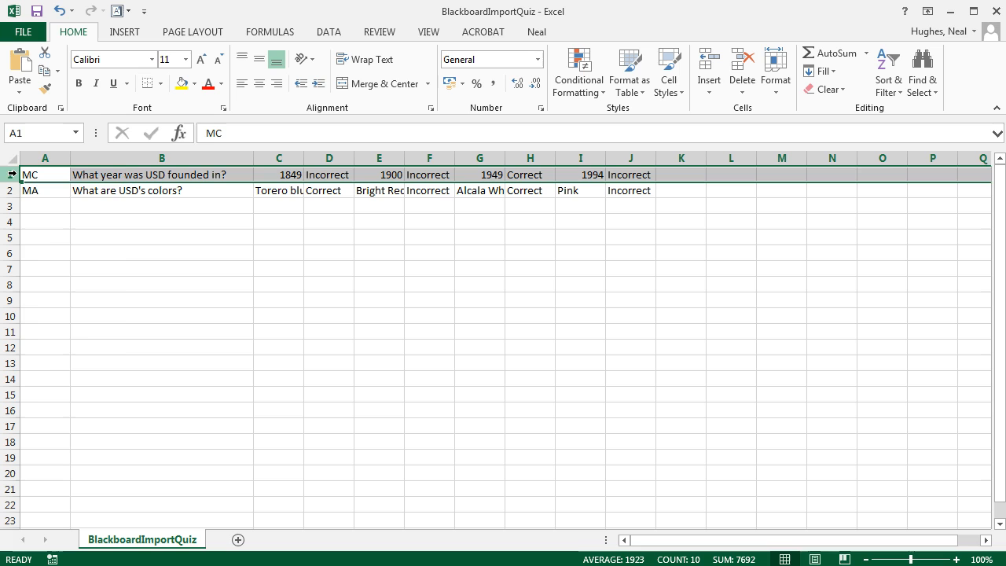
right_click(12, 173)
left_click(51, 202)
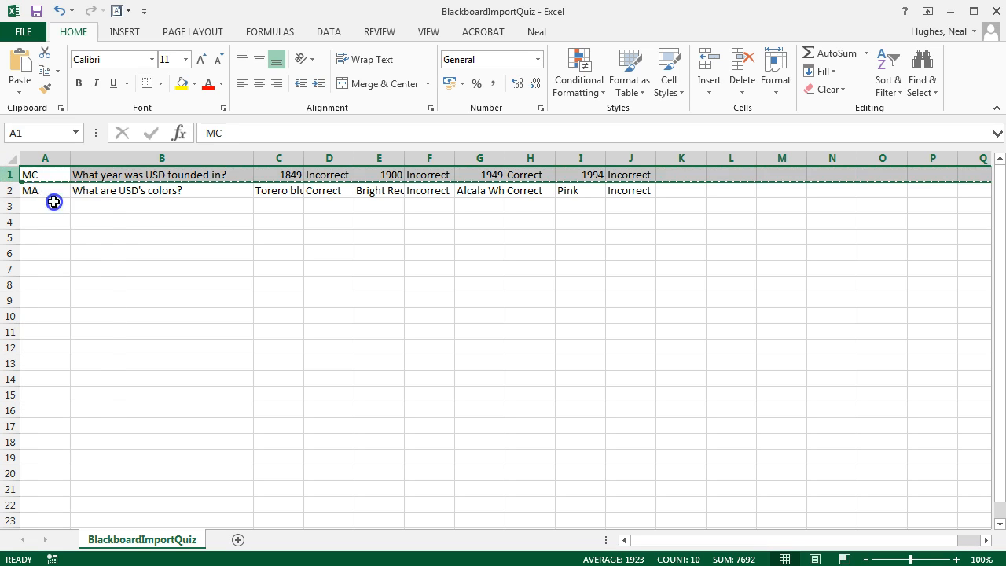
left_click(11, 222)
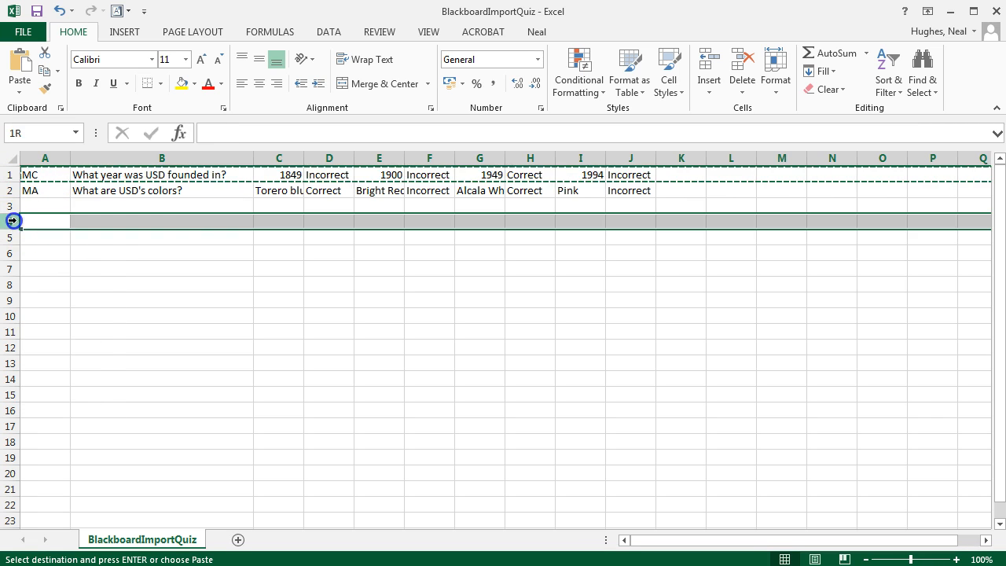
right_click(11, 223)
left_click(47, 289)
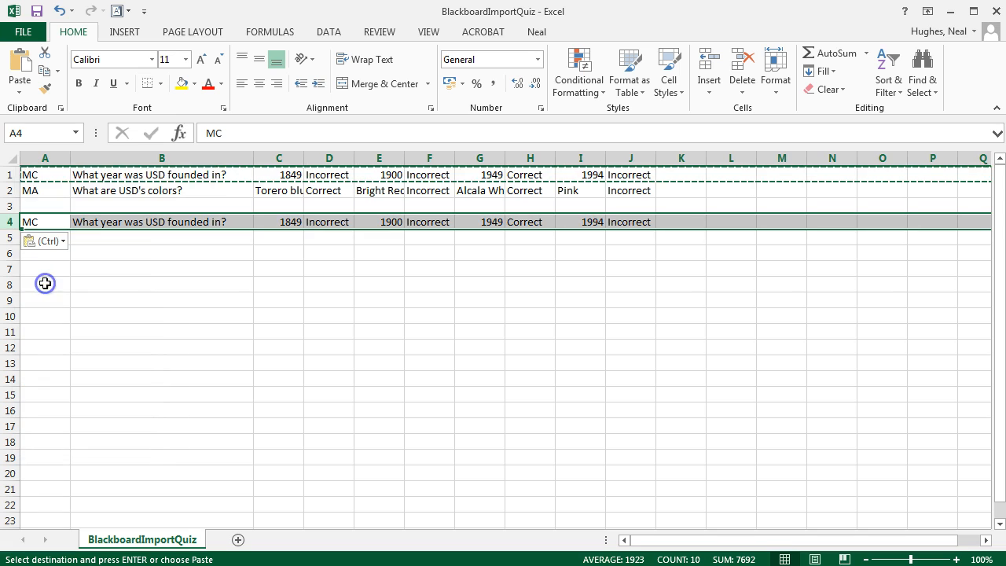
right_click(11, 237)
left_click(47, 308)
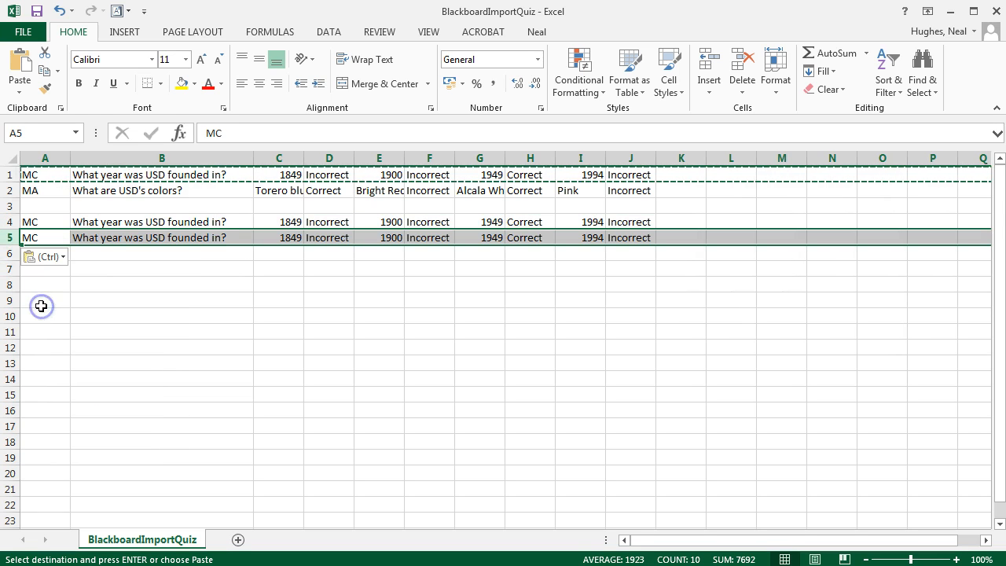
left_click(45, 281)
- Copy the multiple-answer question in row 2 into row 8 and clear the copy selection
left_click(10, 190)
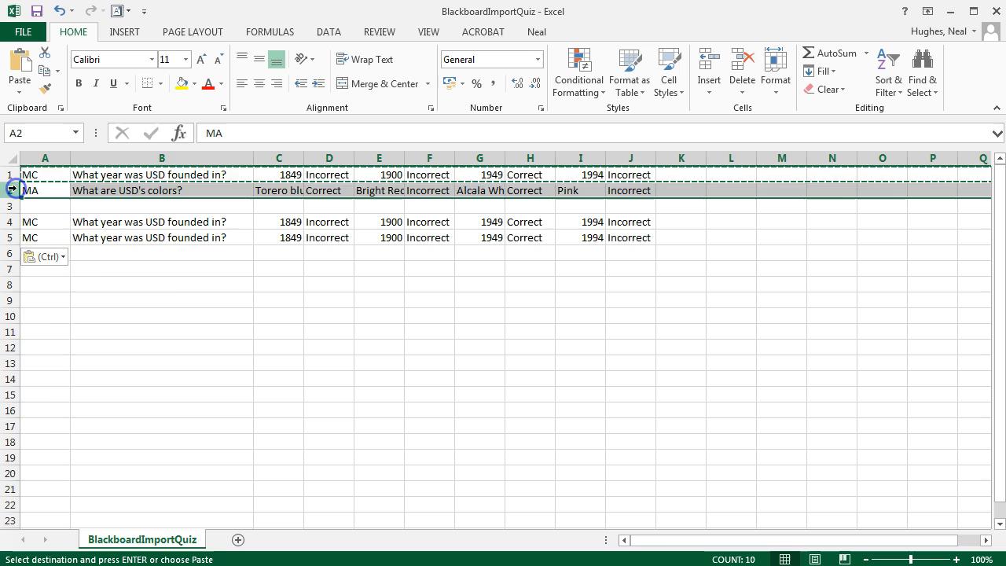
right_click(10, 190)
left_click(45, 220)
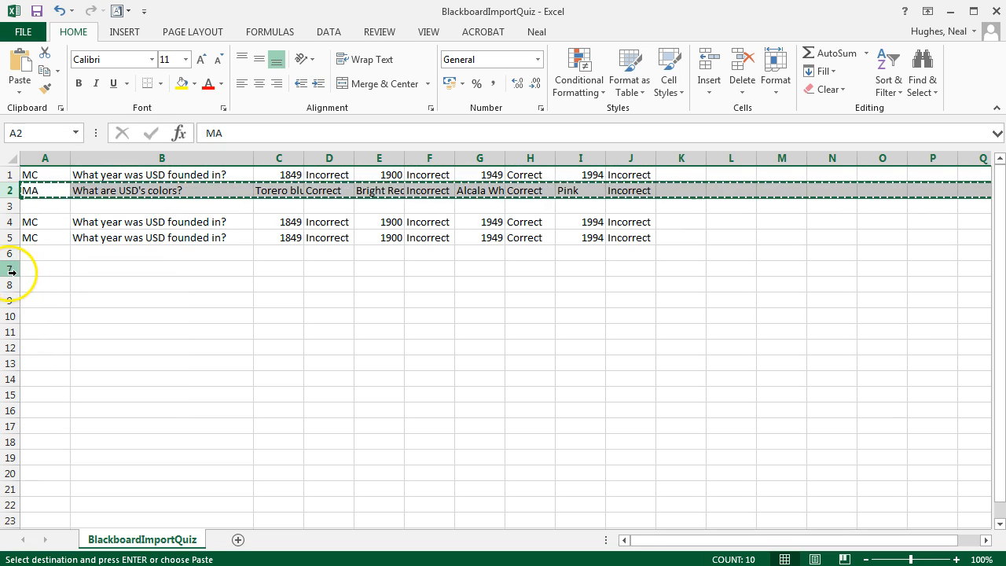
left_click(11, 269)
left_click(31, 280)
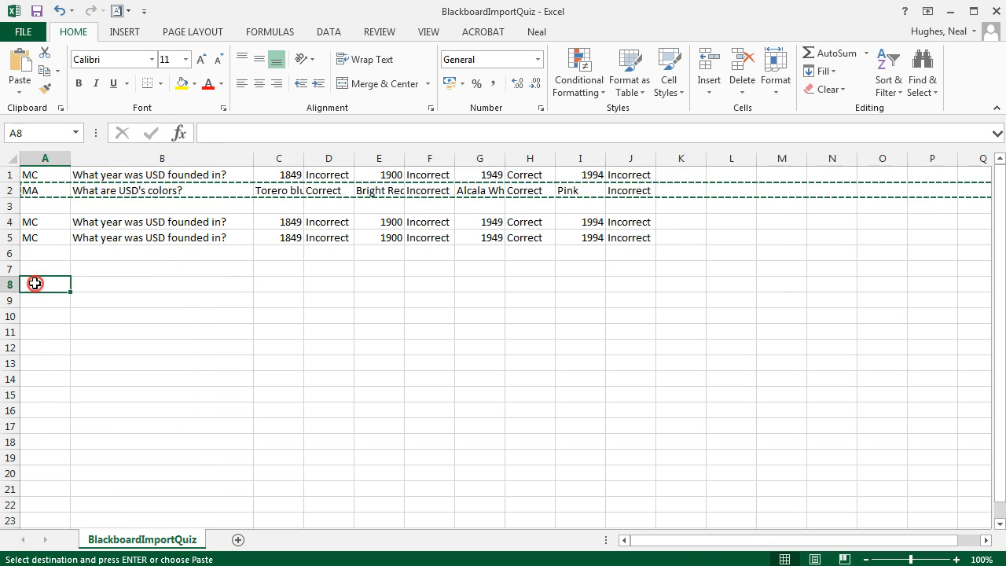
right_click(36, 283)
left_click(67, 353)
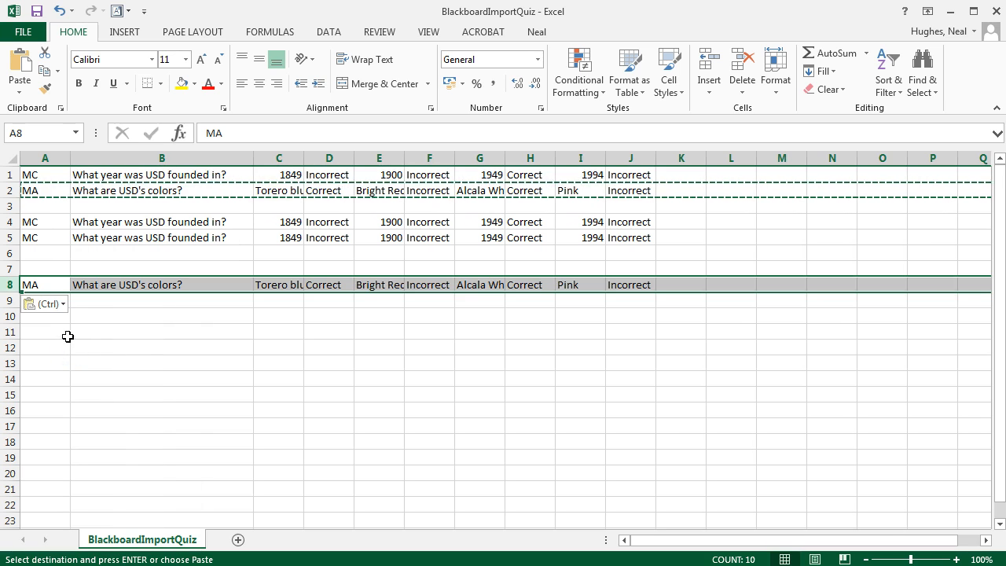
left_click(59, 347)
key("Escape")
left_click(202, 281)
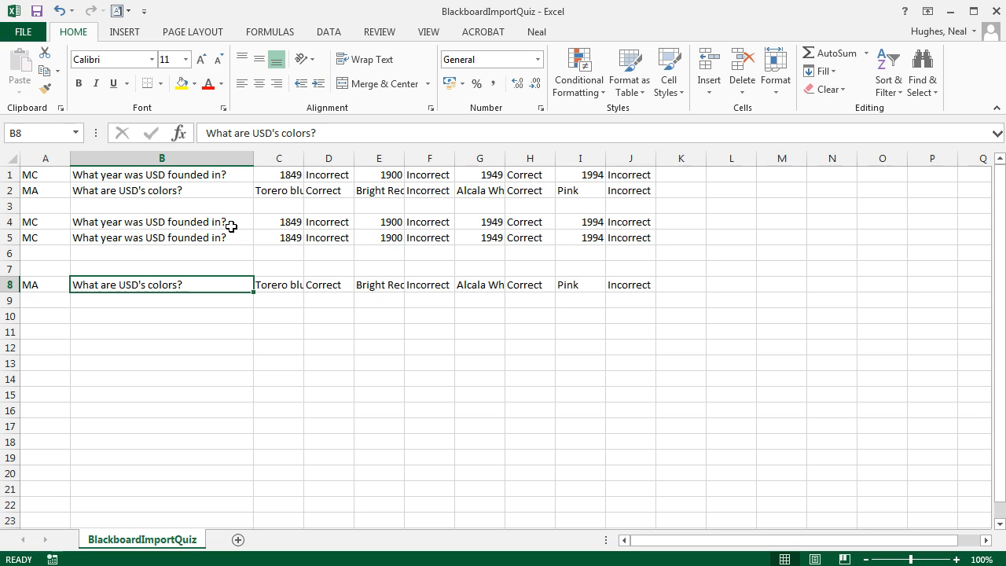
- Replace the question text in B4 with "Question"
left_click(47, 222)
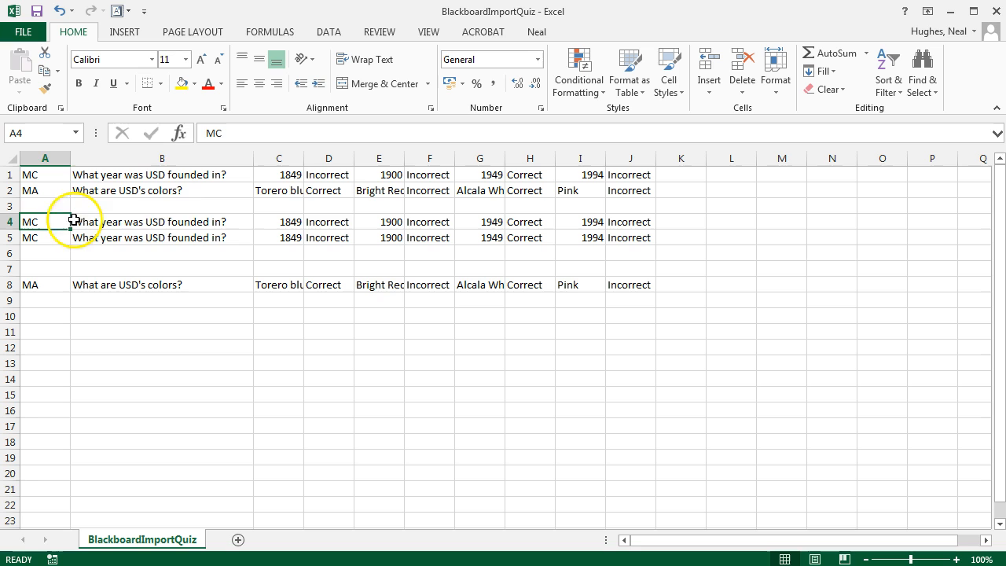
left_click(193, 222)
double_click(240, 223)
left_click_drag(240, 223, 73, 222)
type("Que")
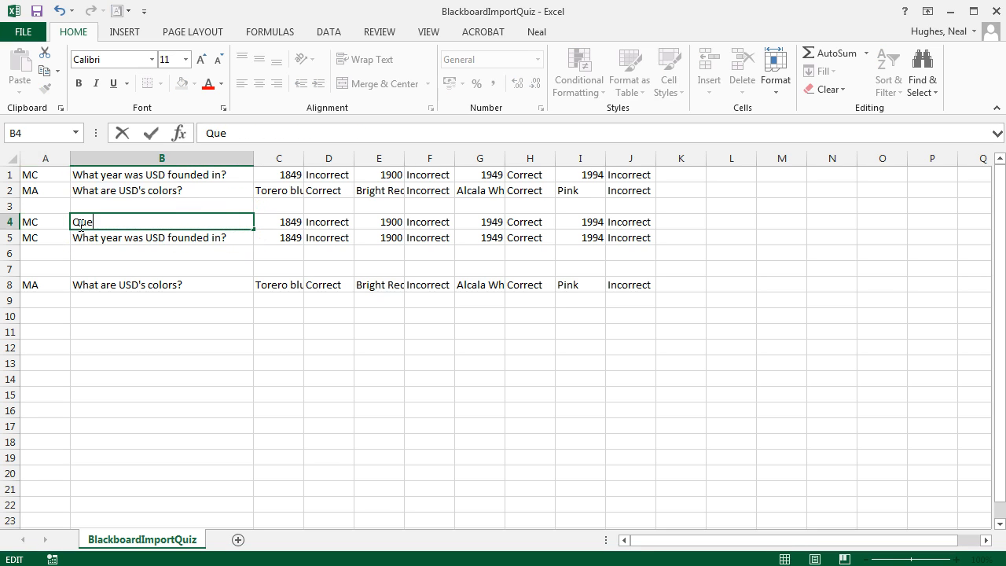
type("stion")
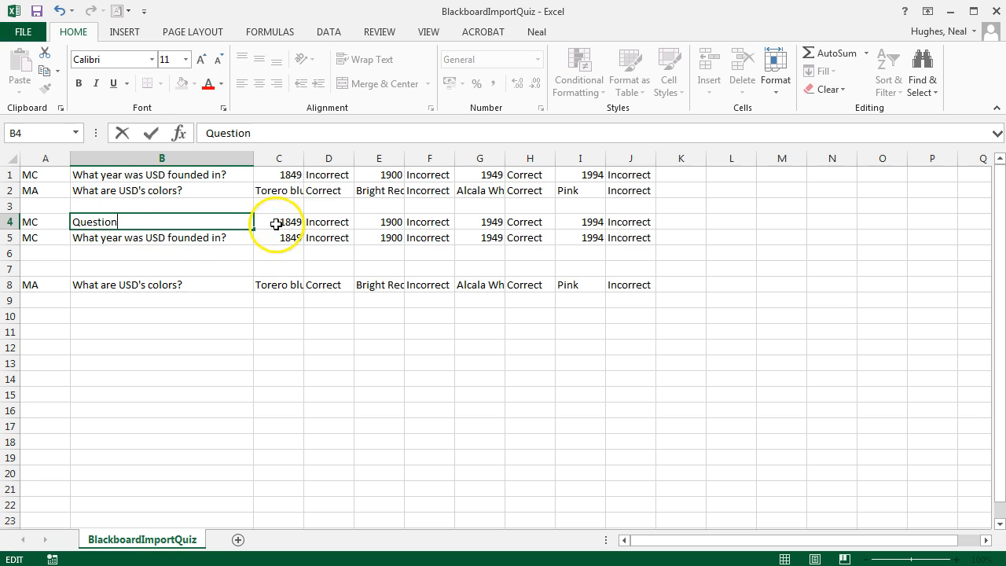
- Replace the four answer choices in row 4 with a, b, c and d in C4, E4, G4 and I4
left_click(276, 223)
left_click(278, 223)
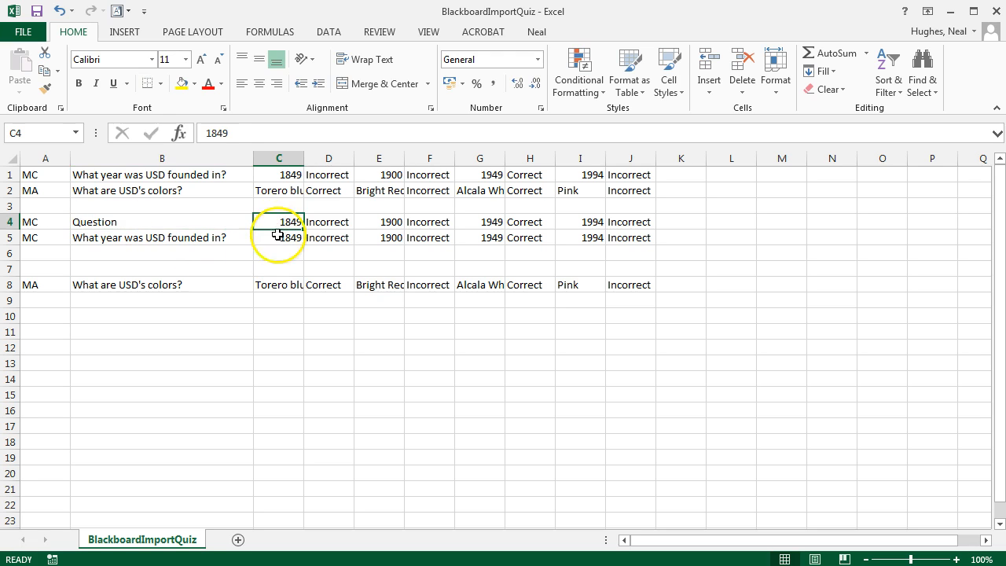
type("a")
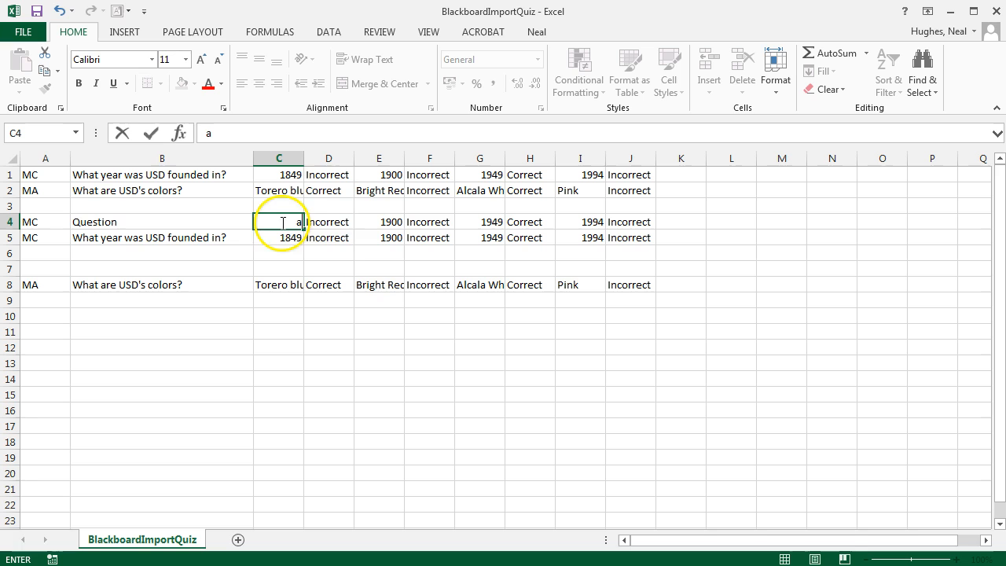
left_click(338, 222)
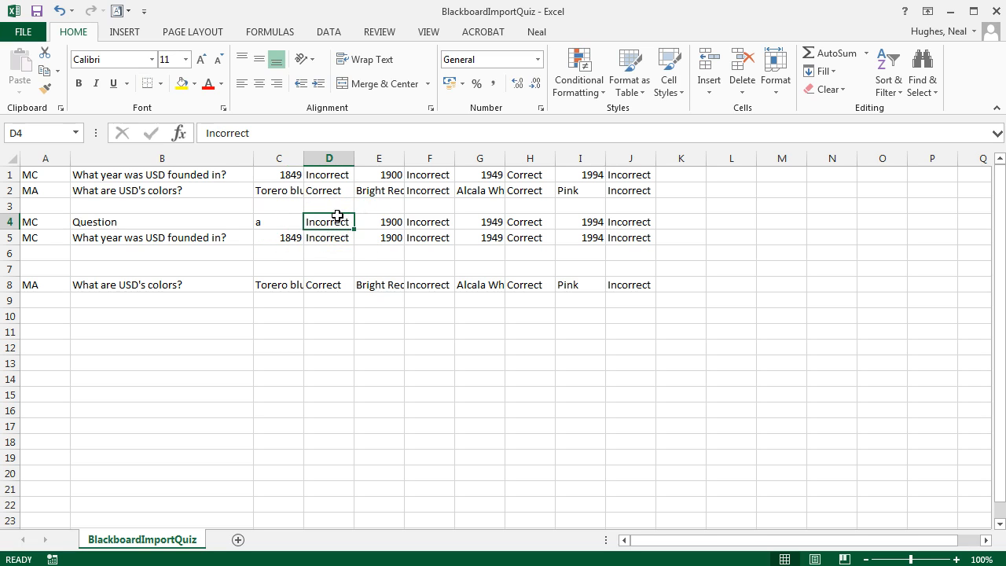
left_click(374, 220)
type("b")
left_click(477, 222)
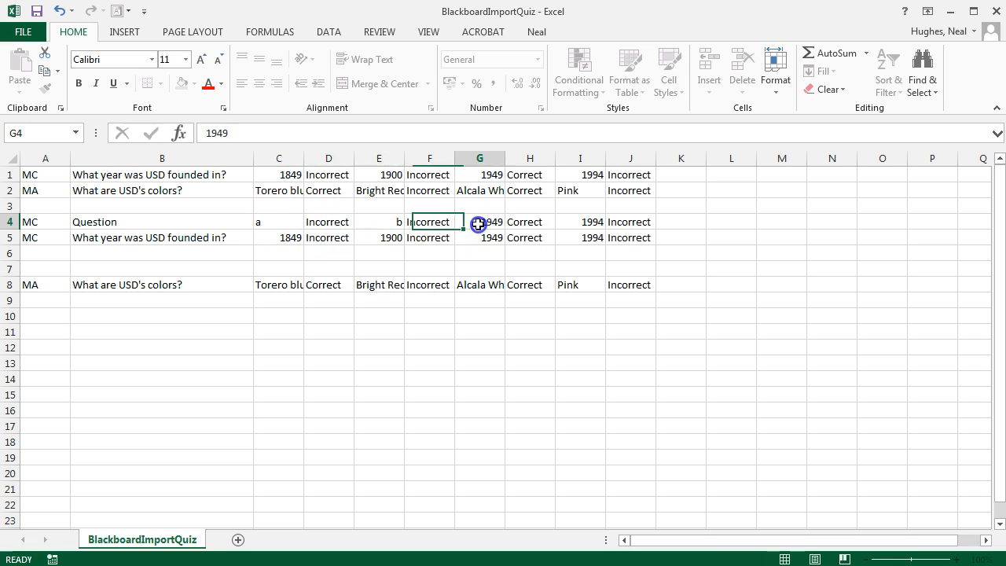
type("c")
left_click(569, 224)
type("d")
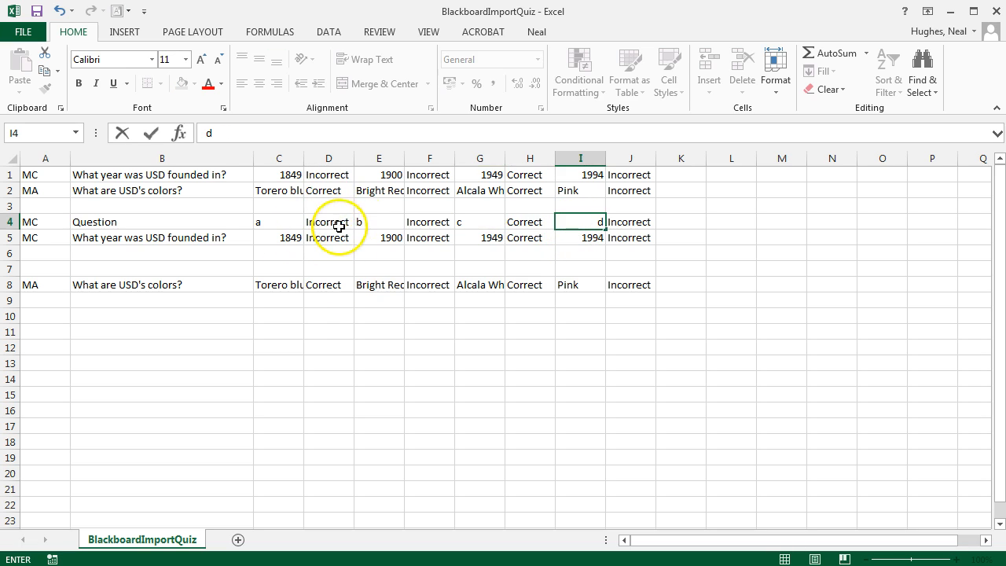
- Add a fifth answer to row 4 by copying I4:J4 to K4:L4 and changing K4 to e
mouse_move(582, 225)
left_mouse_down()
mouse_move(630, 224)
mouse_move(594, 224)
left_mouse_up()
key("ctrl+c")
left_click(669, 222)
key("shift+Right")
key("ctrl+v")
left_click(681, 239)
double_click(680, 224)
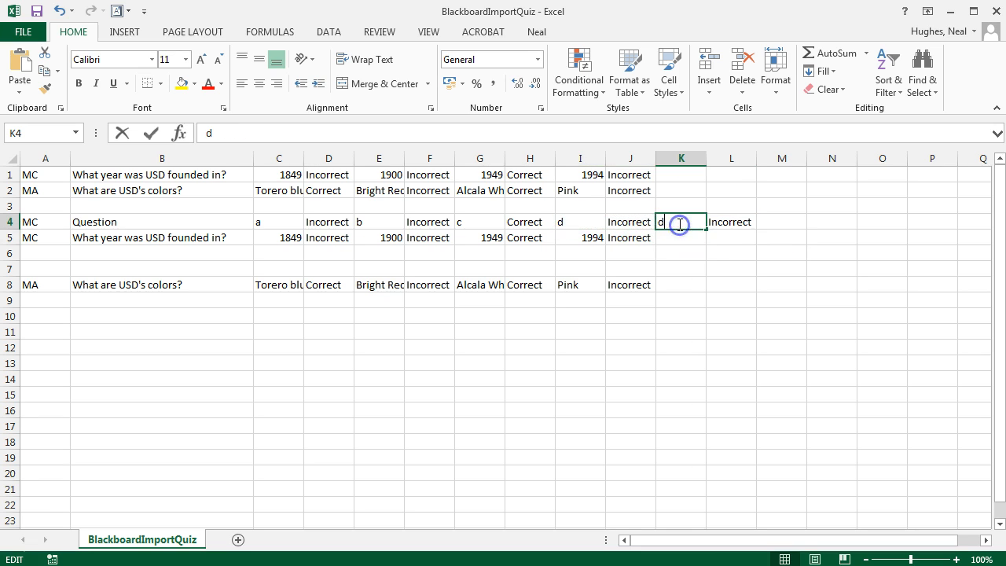
double_click(655, 220)
type("e")
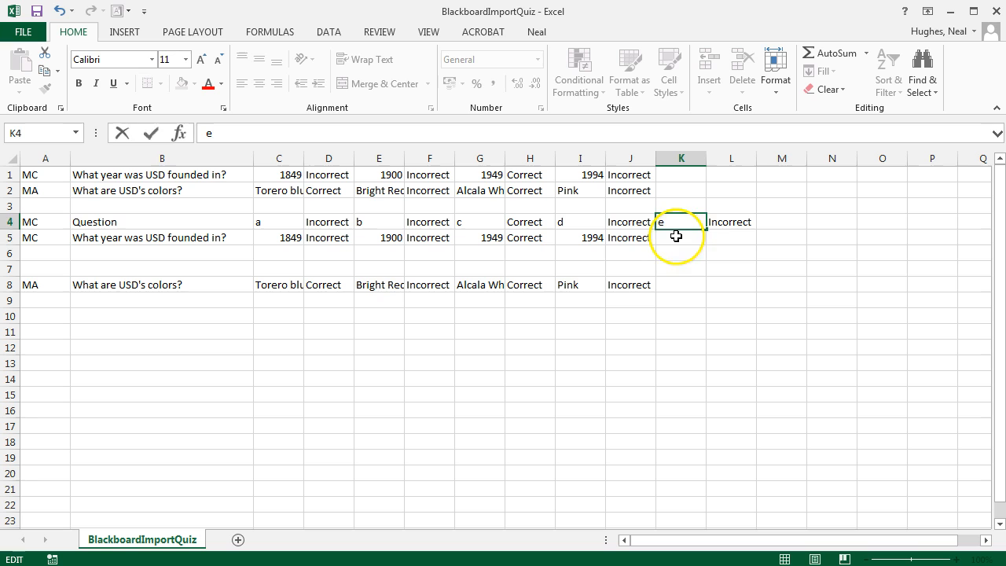
left_click(675, 236)
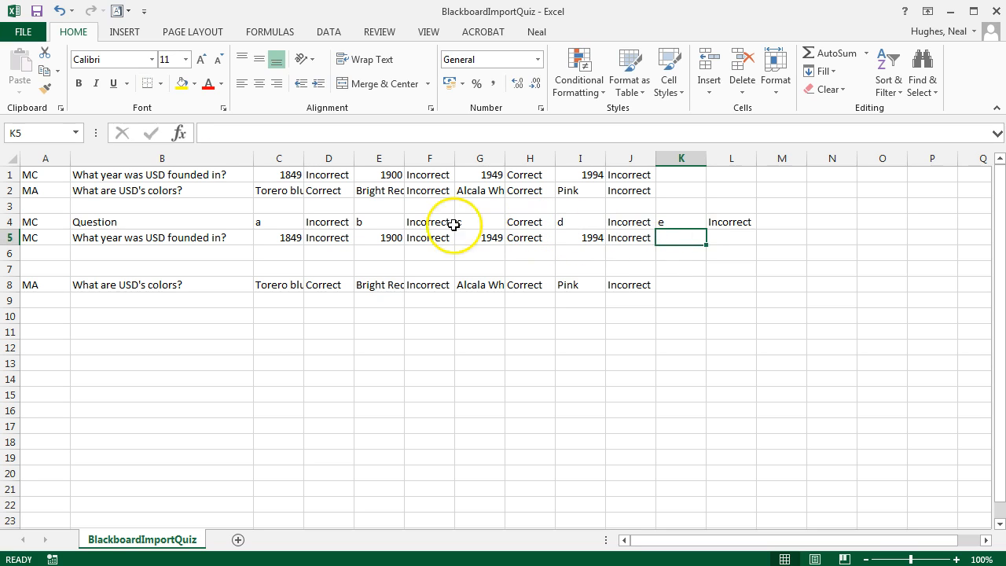
- Make b the right answer in row 4 by copying Correct from H4 to F4 and changing H4 to "Inorrect"
left_click(322, 224)
left_click(524, 220)
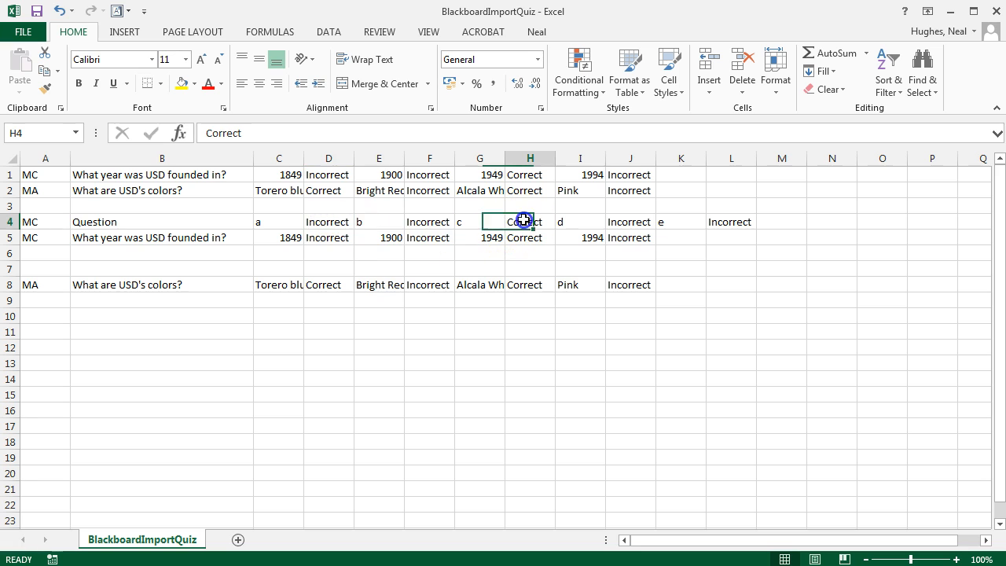
key("ctrl+c")
left_click(429, 224)
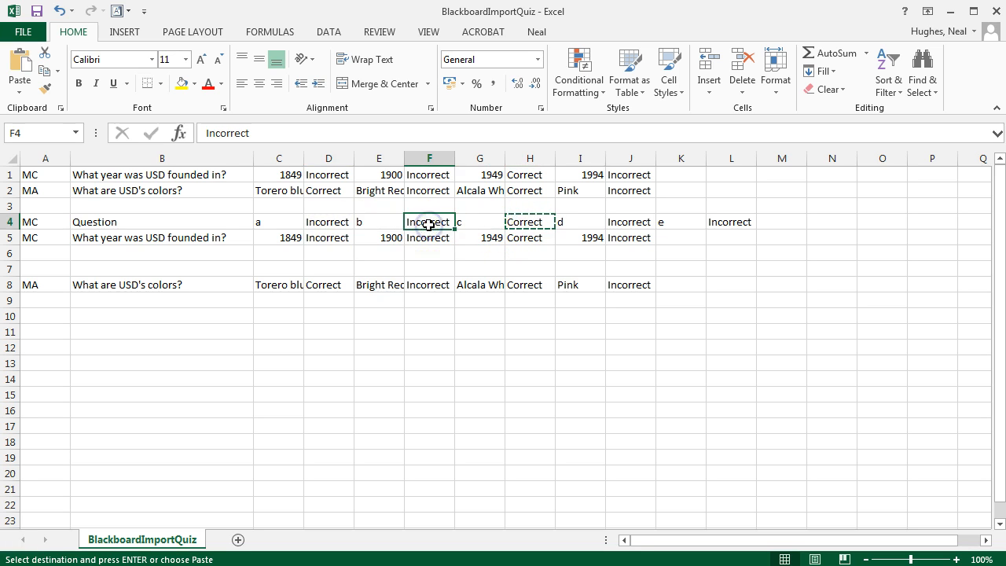
key("ctrl+v")
left_click(519, 222)
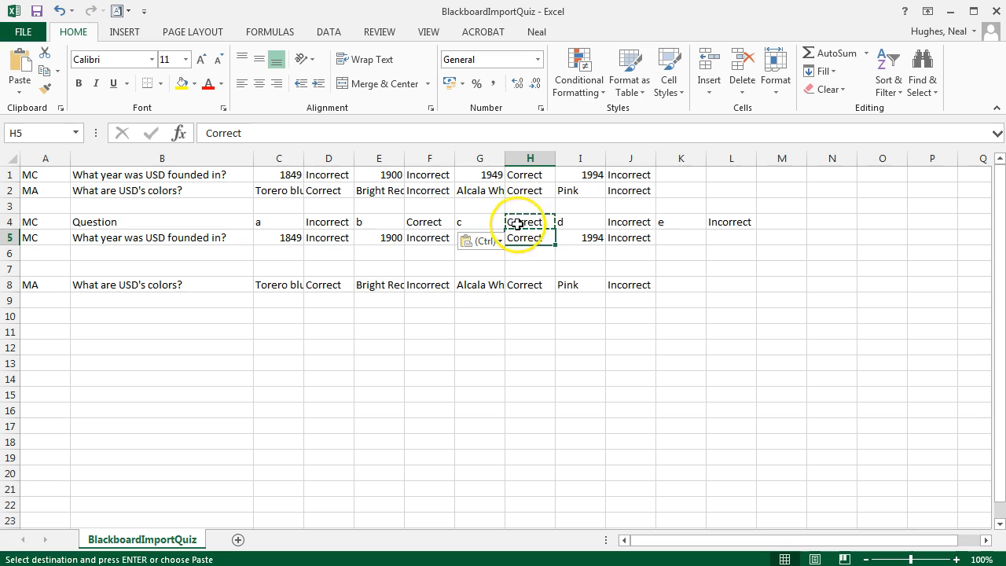
key("Escape")
double_click(515, 222)
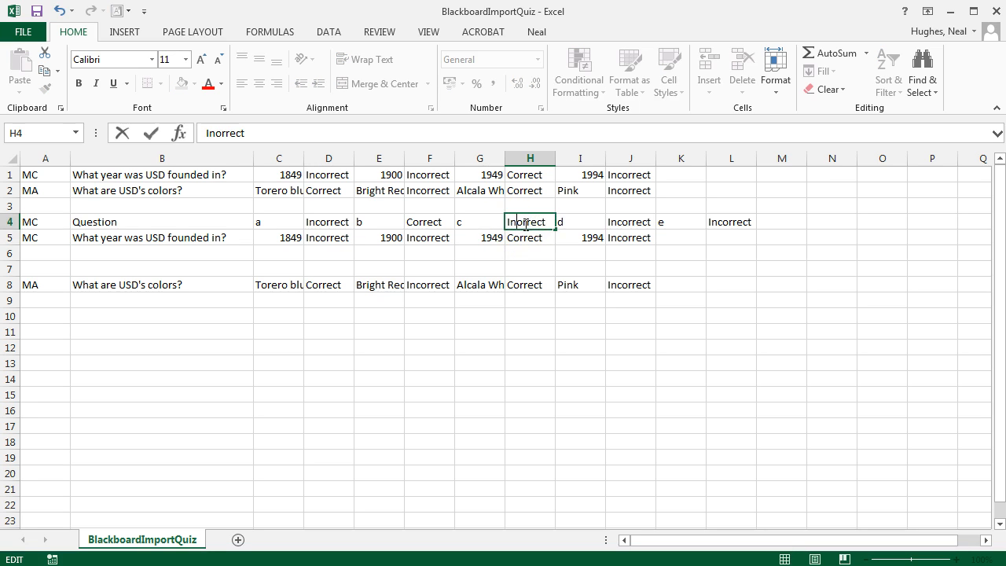
left_click(279, 301)
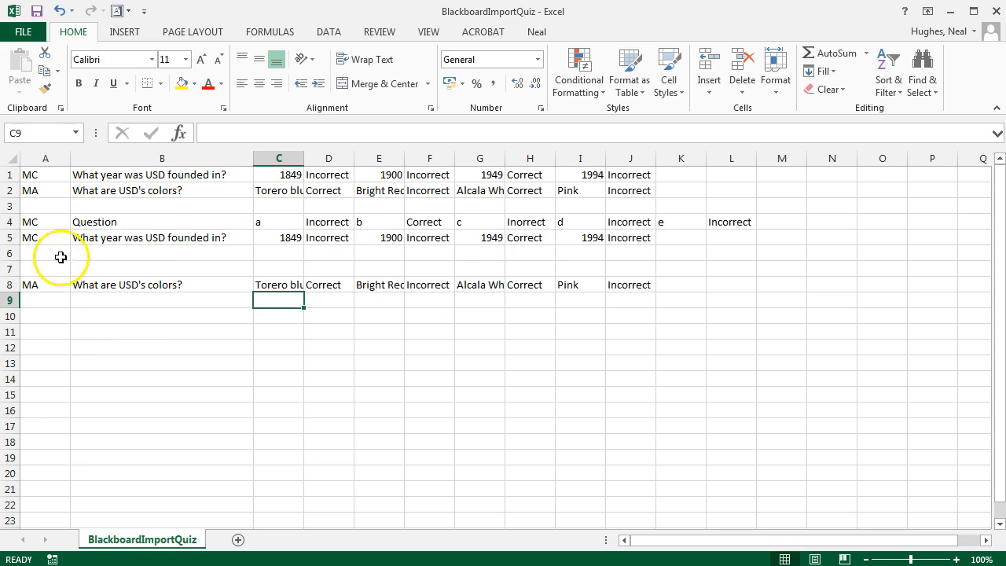
- Replace the question text in B8 with "question"
left_click(48, 285)
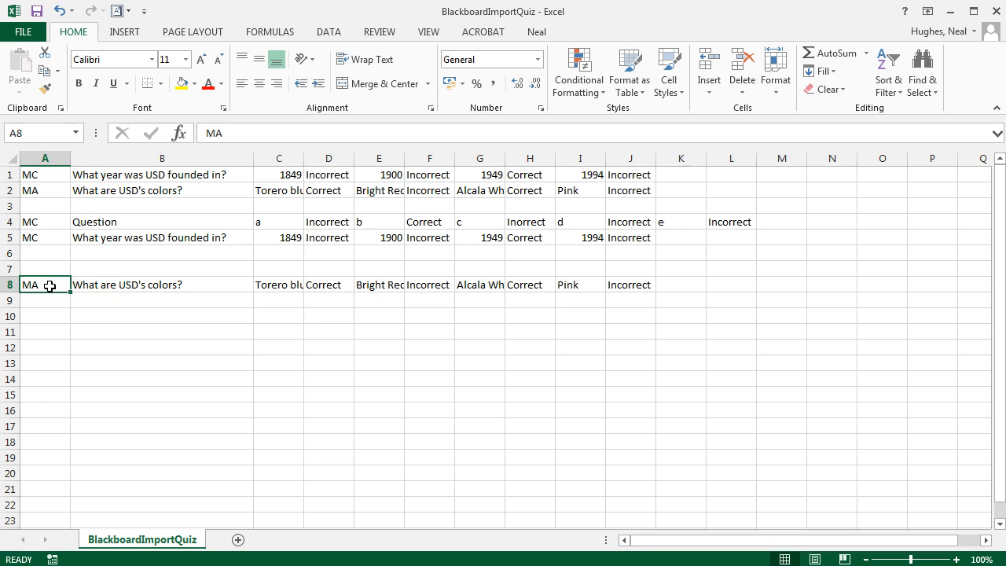
left_click(224, 290)
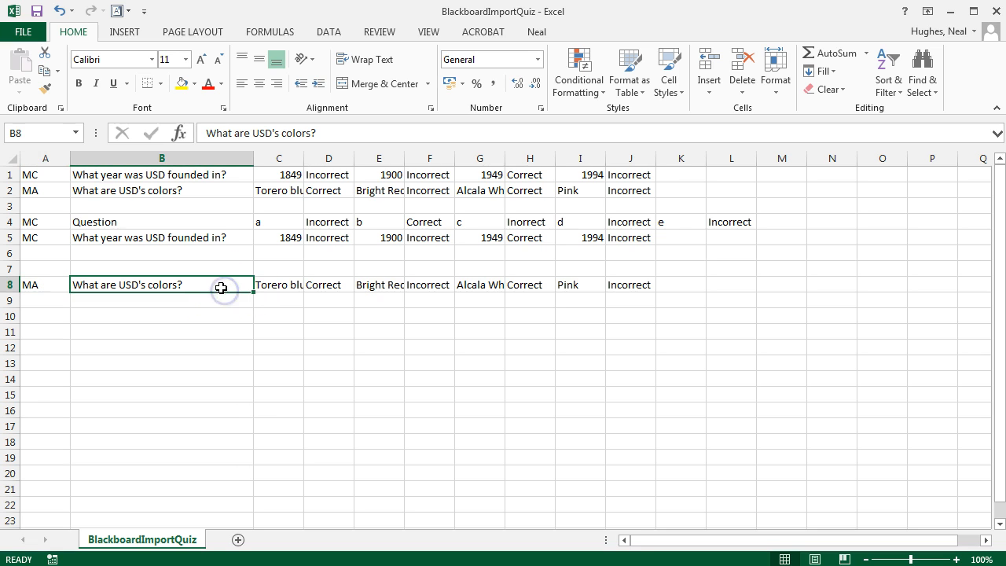
double_click(221, 286)
left_click_drag(221, 286, 67, 284)
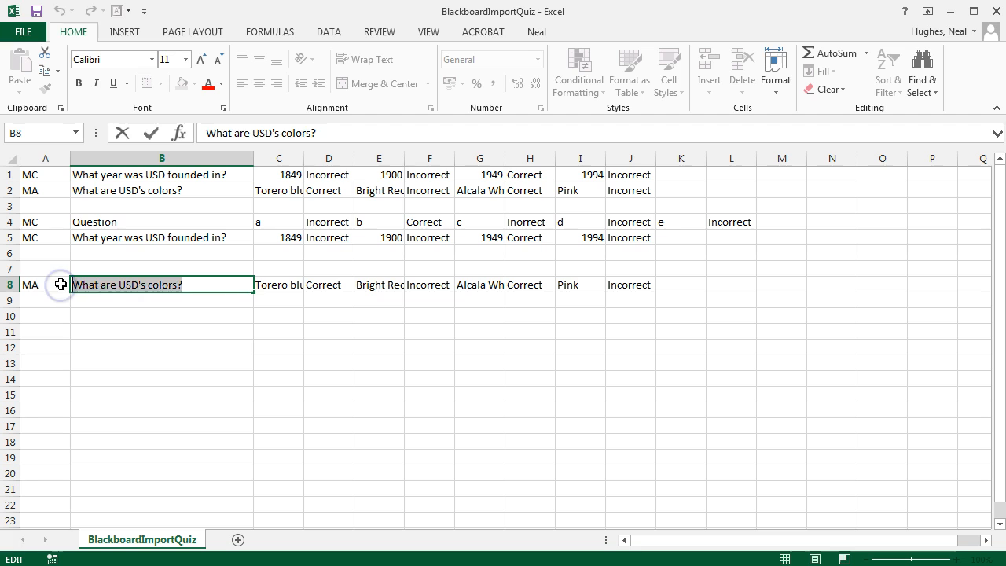
type("question")
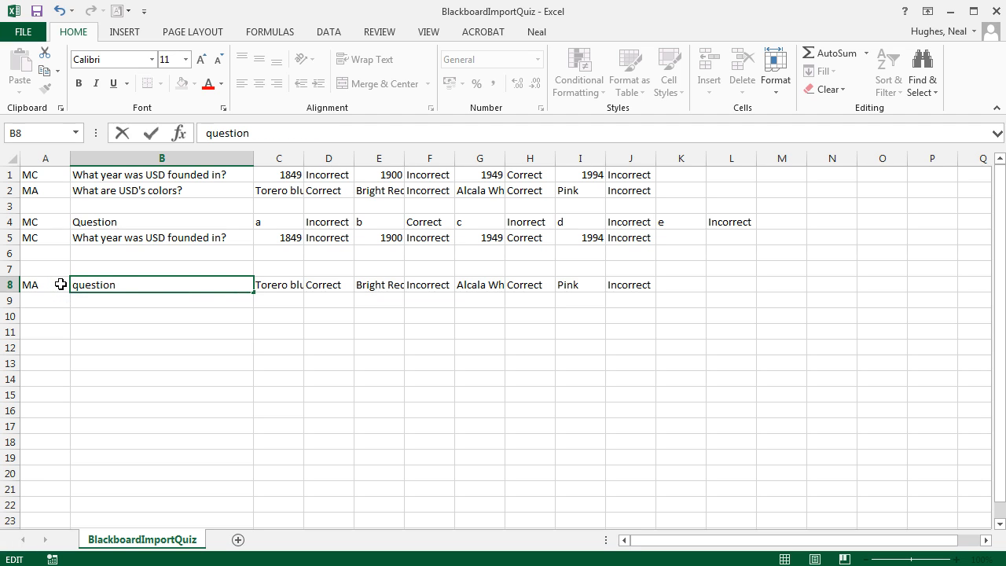
- Replace the four answer choices in row 8 with a, b, c and d in C8, E8, G8 and I8
left_click(282, 285)
type("a")
left_click(368, 287)
type("b")
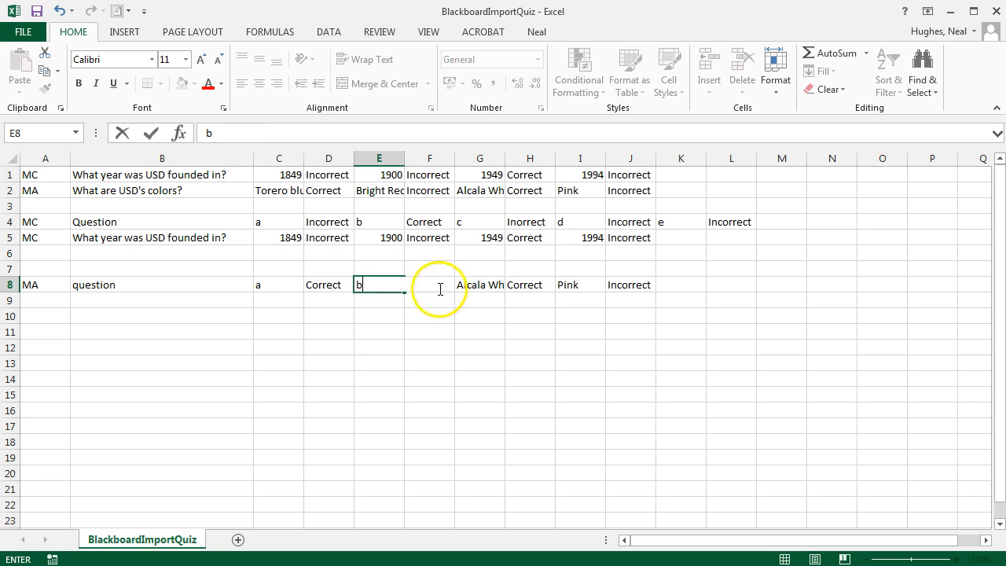
left_click(489, 286)
type("c")
left_click(556, 285)
type("d")
left_click(476, 304)
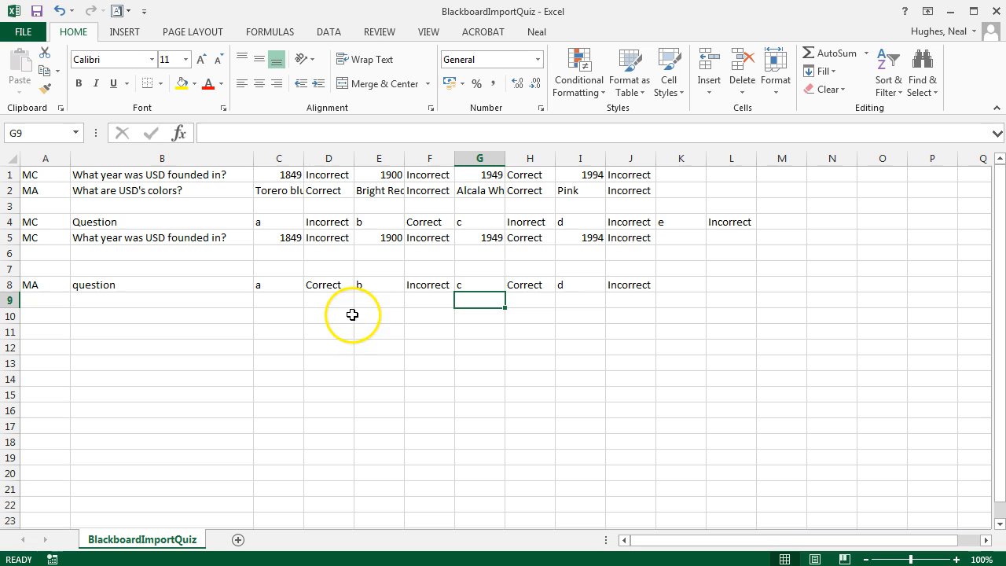
left_click(333, 286)
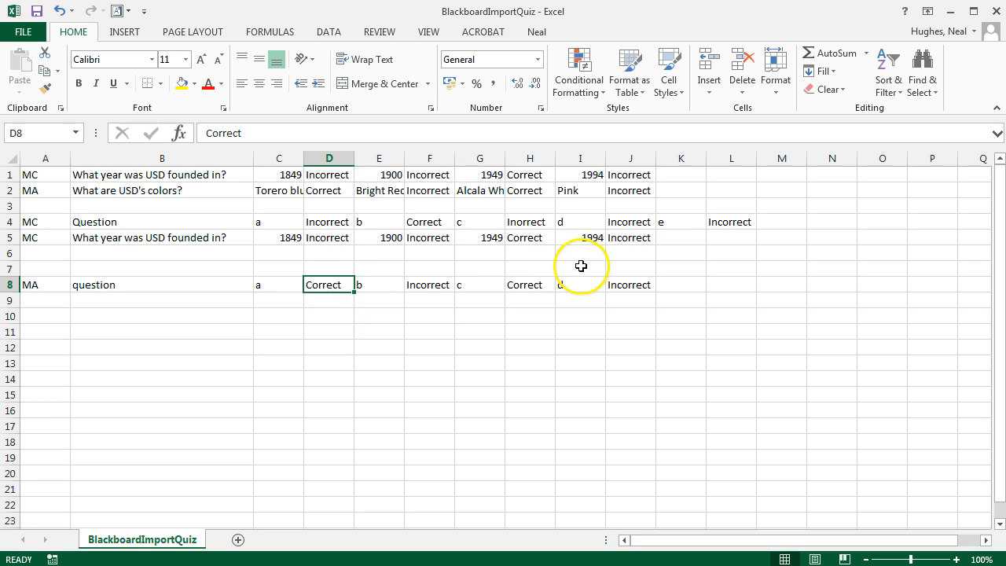
left_click(534, 285)
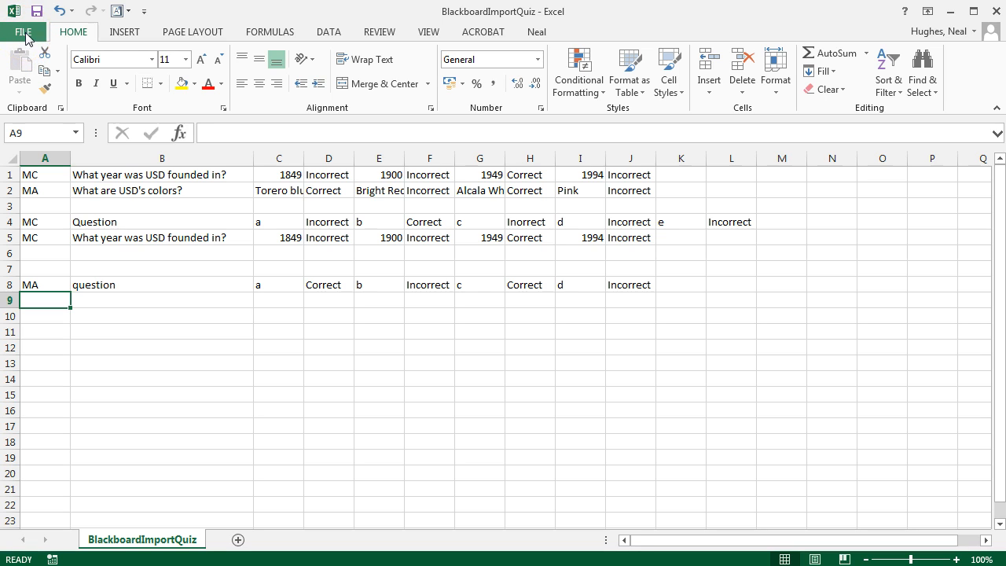
- Save the sheet to the Desktop as BlackboardImportQuiz in Text (Tab delimited) format, replacing the existing file and keeping that format
left_click(23, 32)
left_click(45, 187)
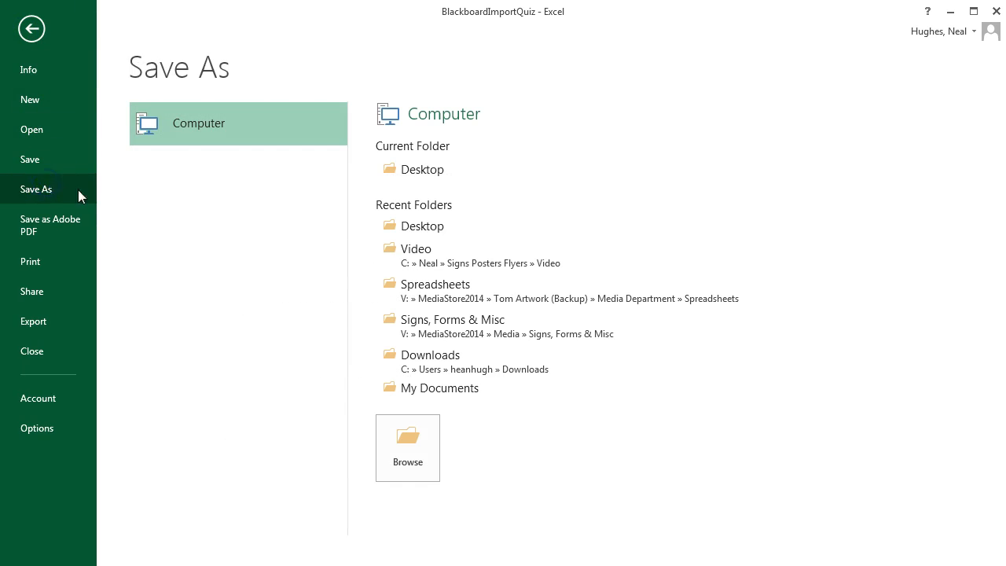
left_click(438, 171)
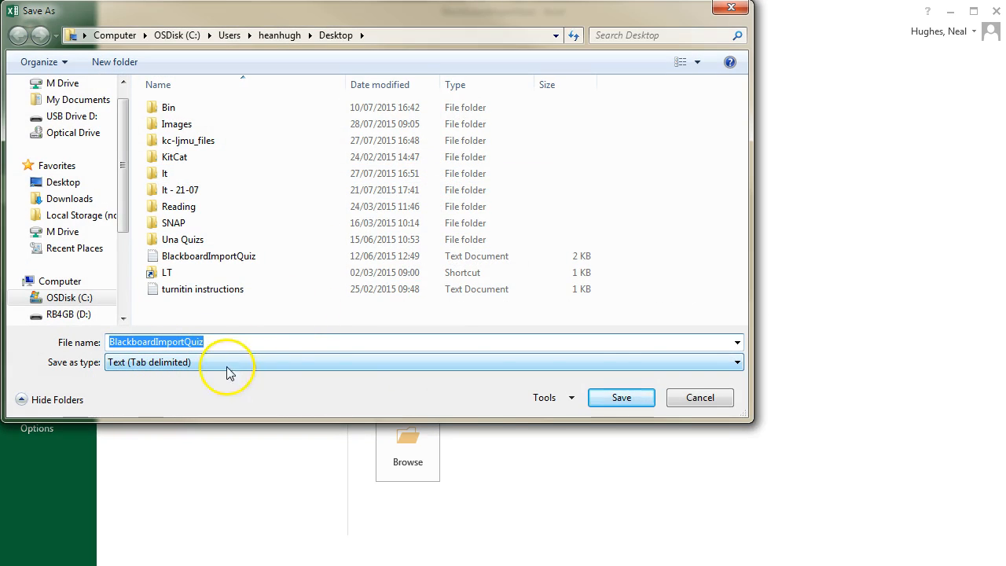
left_click(724, 361)
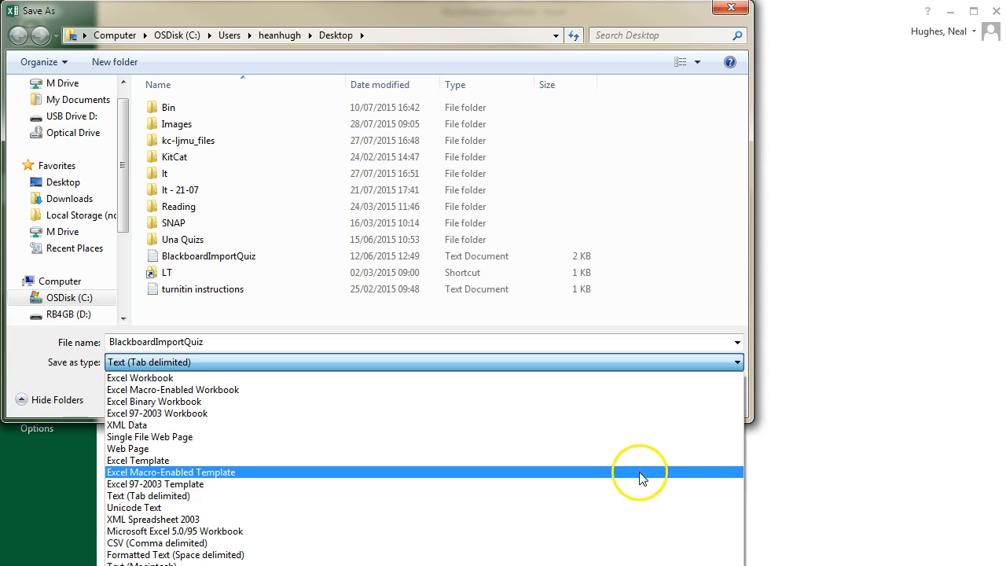
left_click(633, 496)
left_click(625, 399)
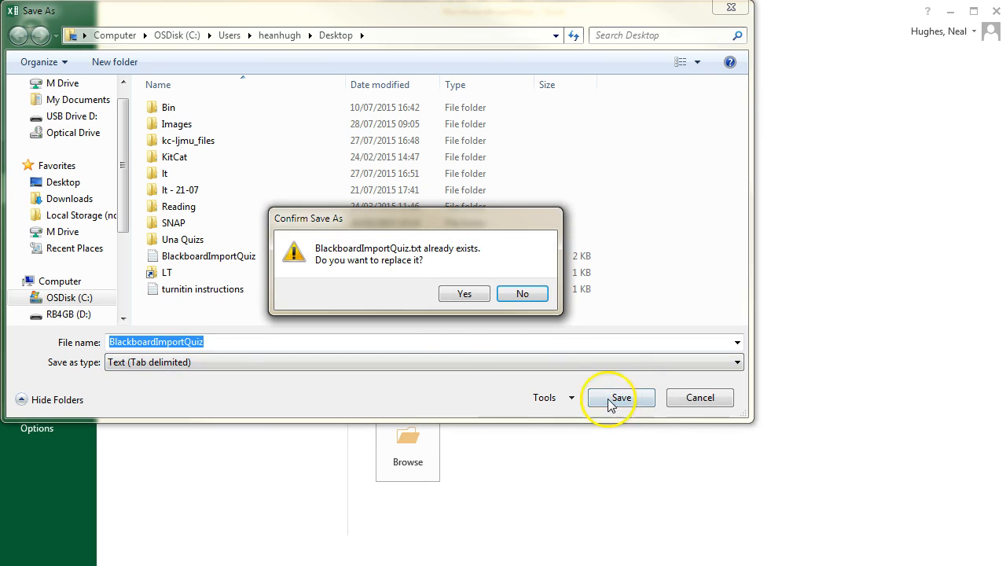
left_click(461, 293)
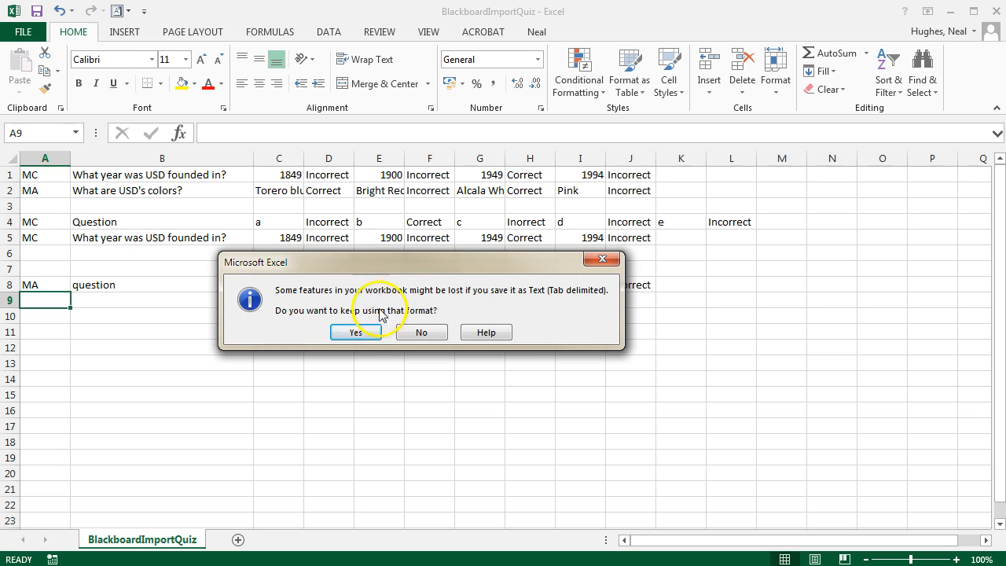
left_click(357, 334)
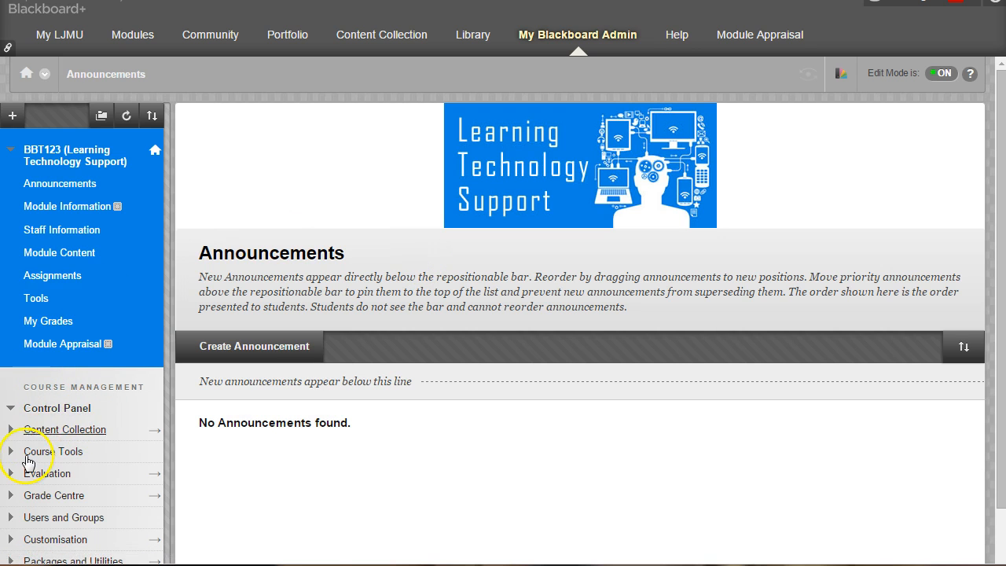
- In the Blackboard module, go to the course's Tests list and open the Example test for editing
left_click(32, 454)
scroll(31, 454, "down", 2)
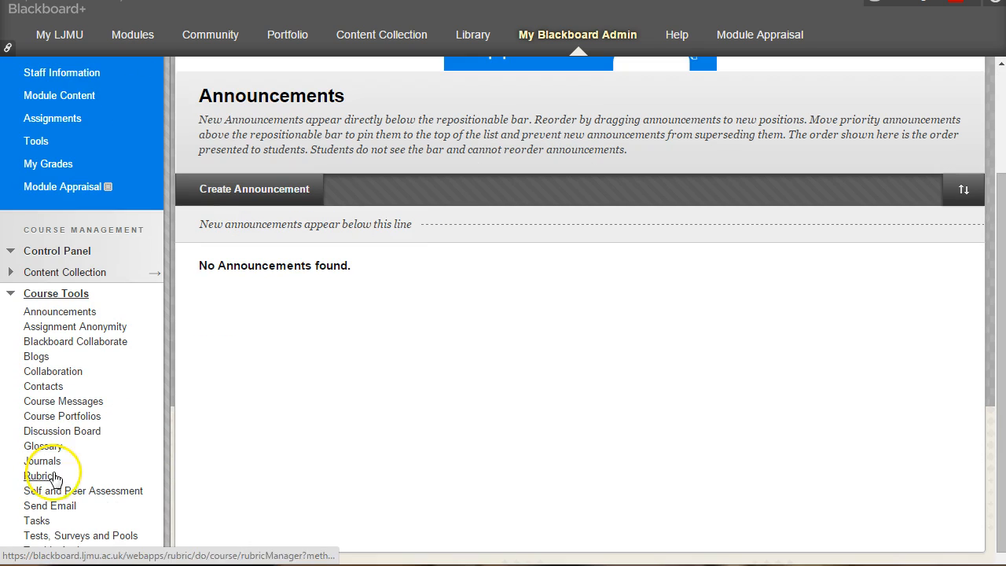
left_click(64, 534)
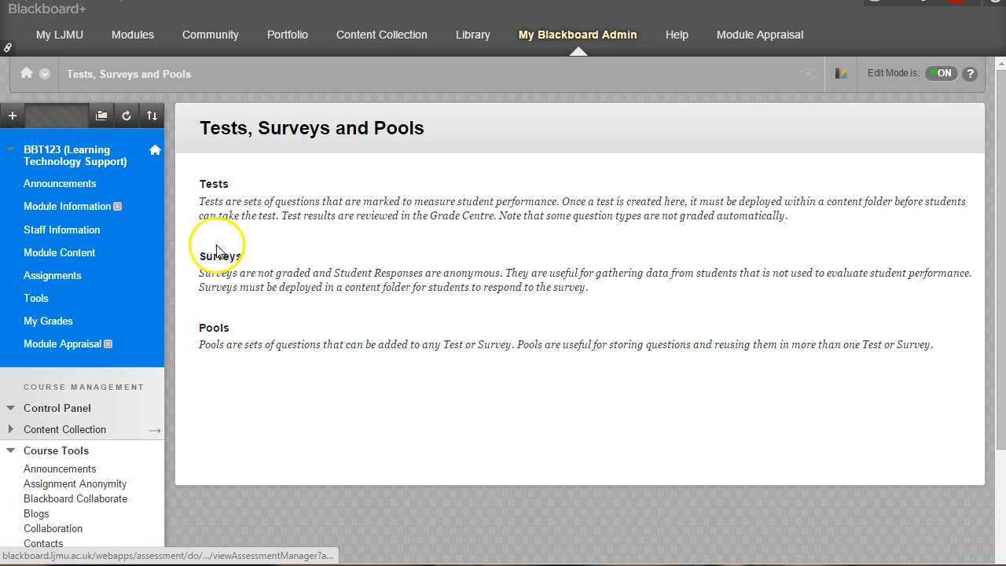
left_click(212, 188)
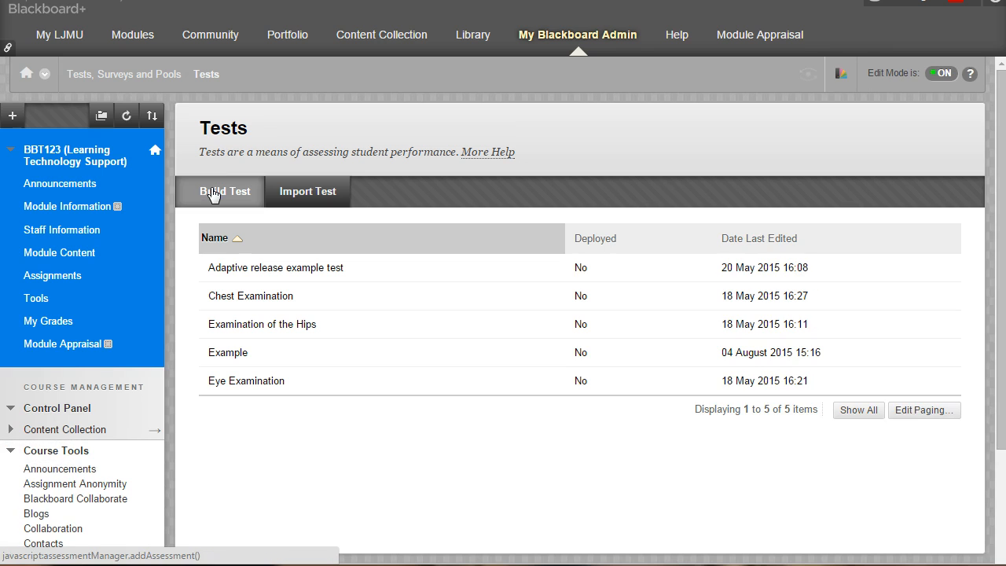
mouse_move(254, 355)
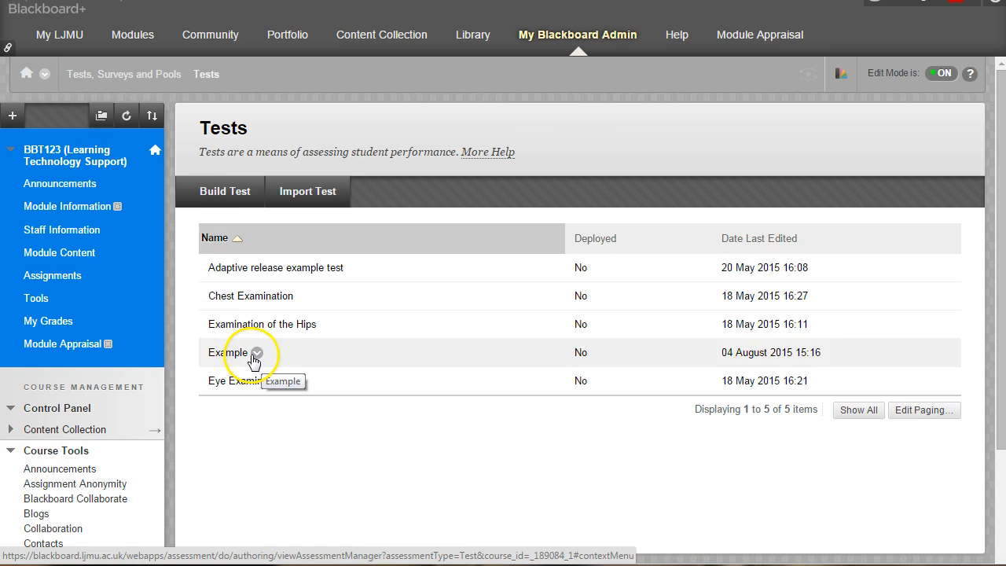
left_click(256, 356)
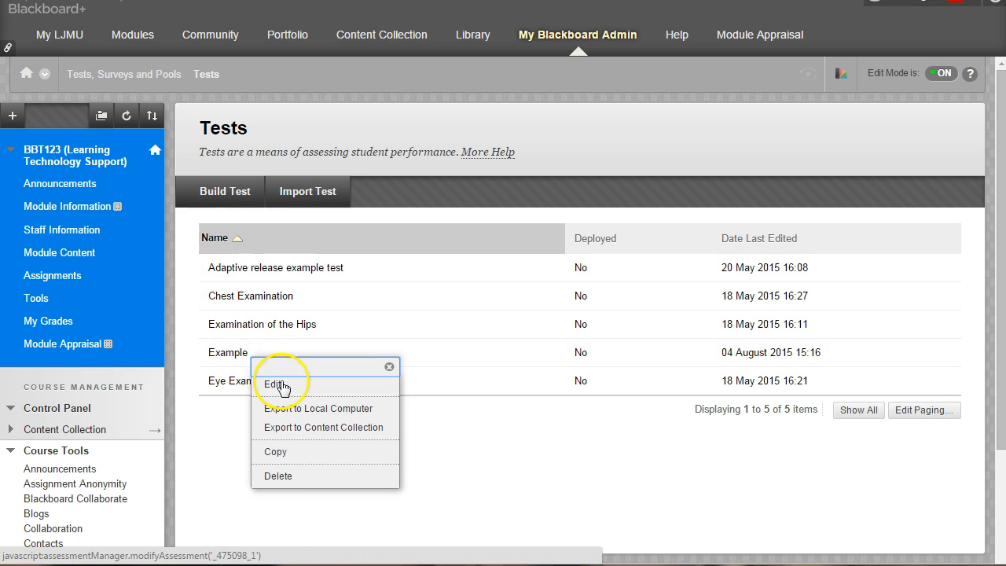
left_click(273, 384)
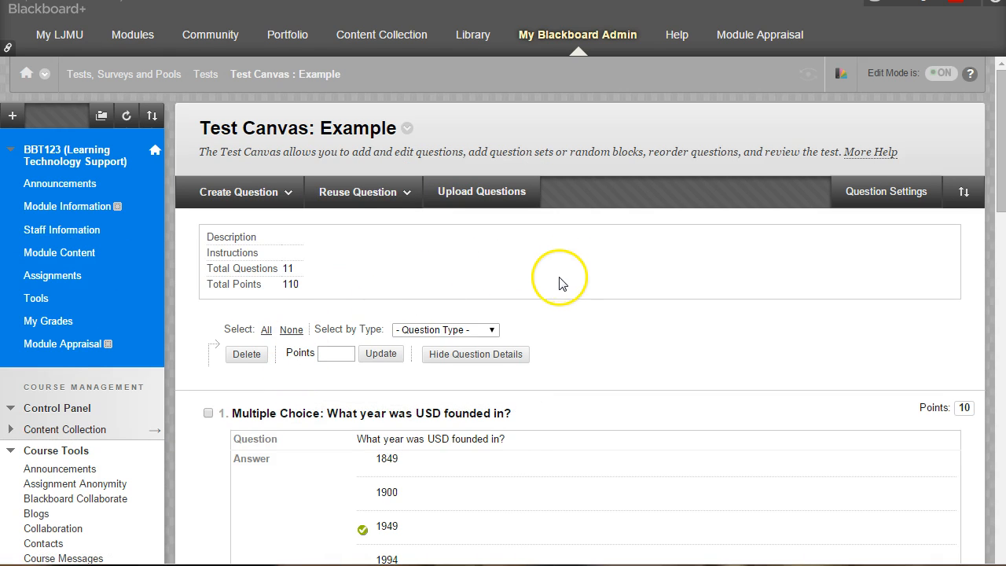
- Upload the questions from BlackboardImportQuiz.txt on the Desktop into the Example test with 1 point per question
scroll(562, 287, "down", 15)
scroll(557, 295, "up", 15)
left_click(491, 191)
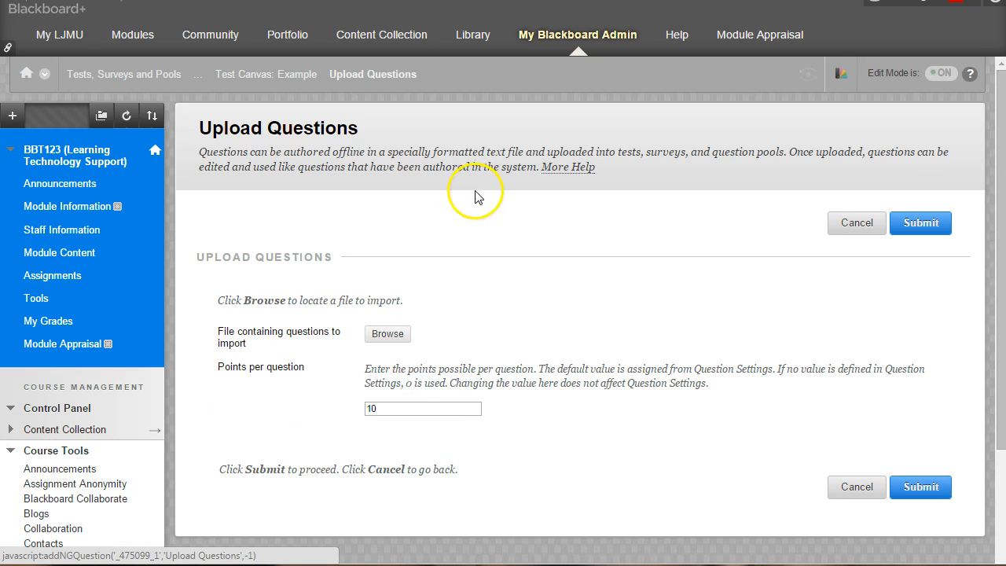
left_click(387, 335)
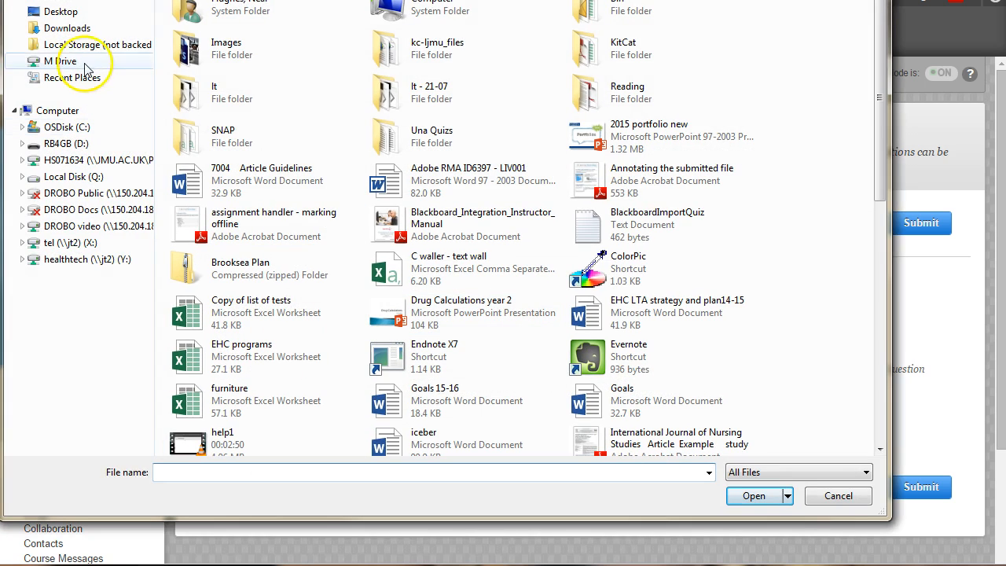
left_click(63, 13)
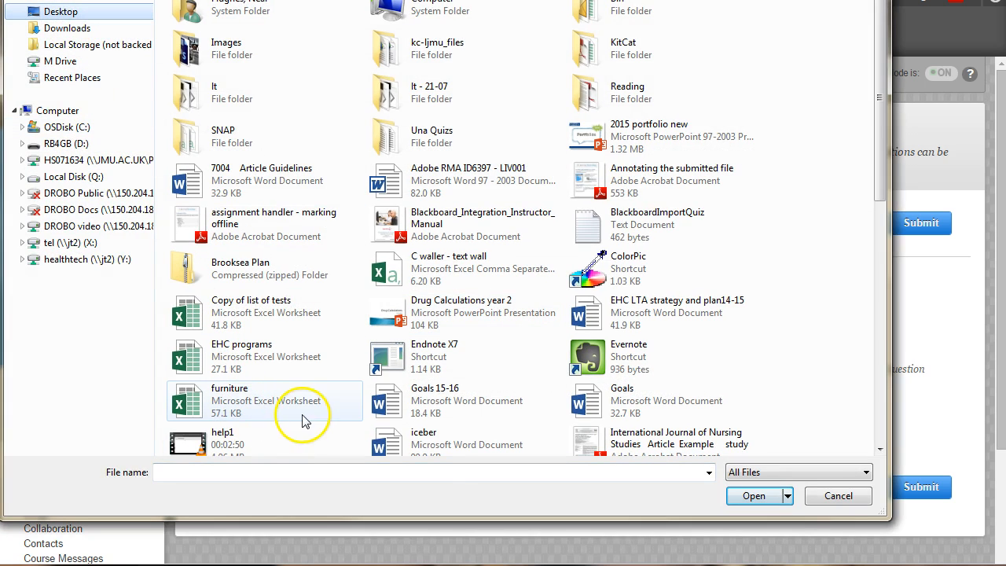
left_click(582, 235)
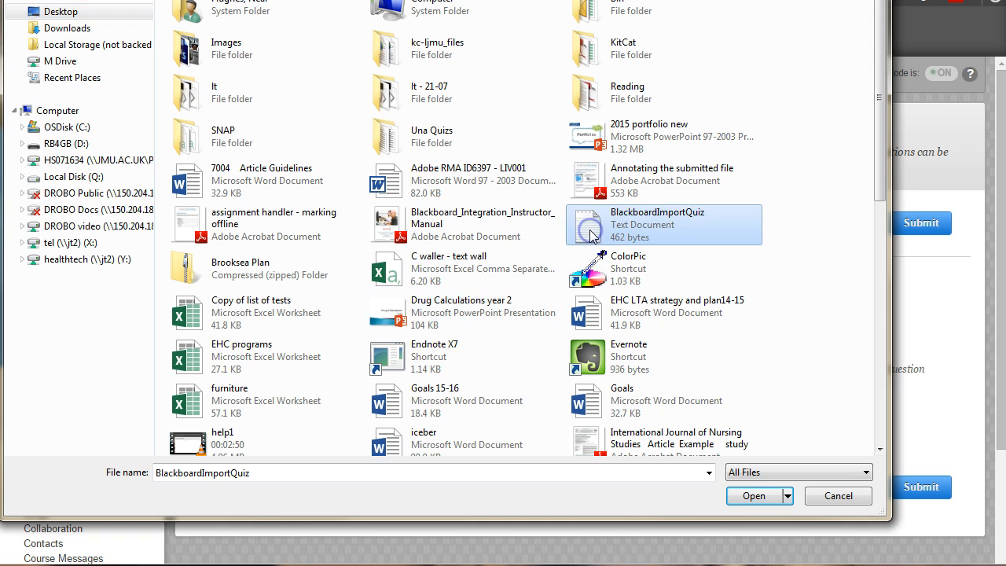
left_click(753, 496)
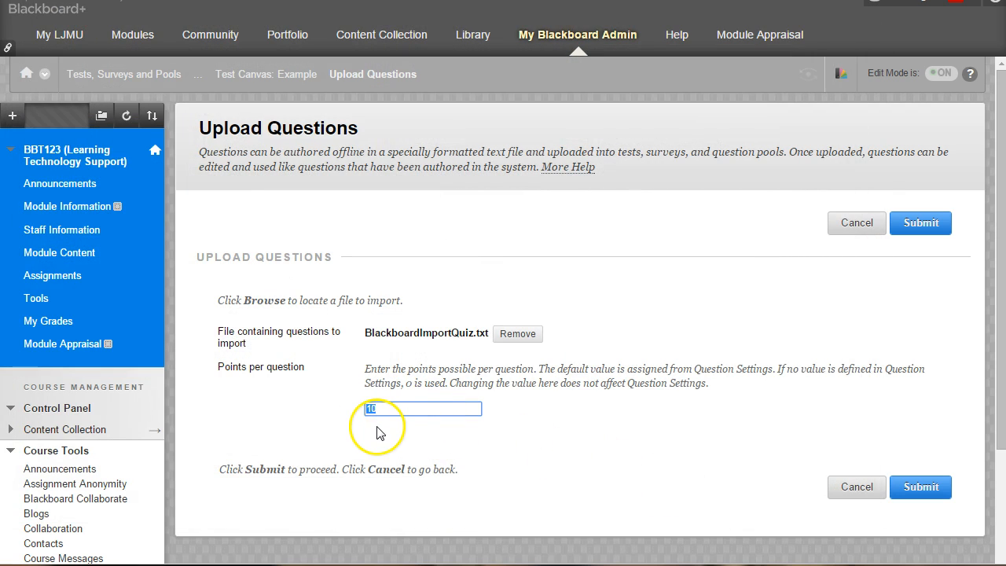
type("1")
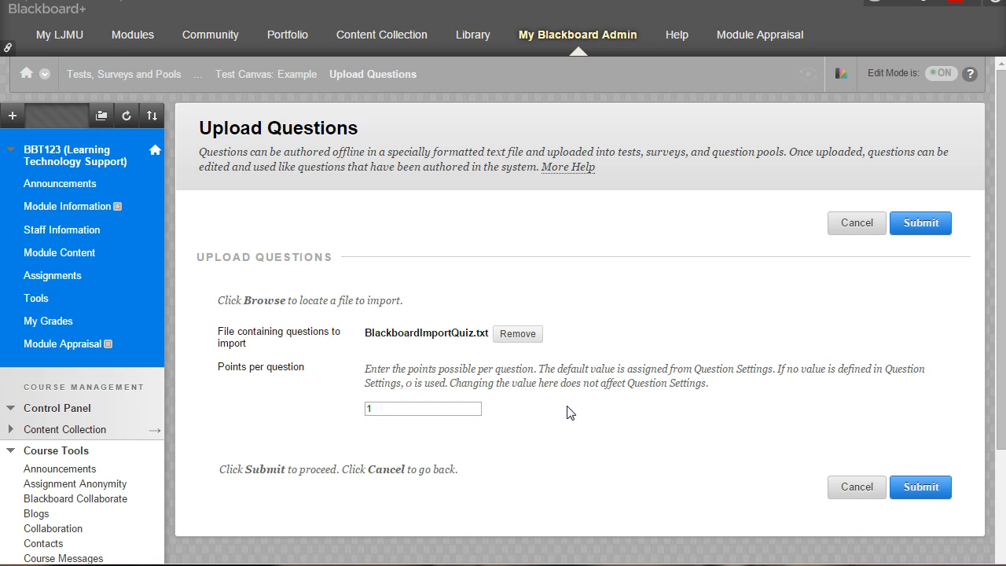
left_click(905, 485)
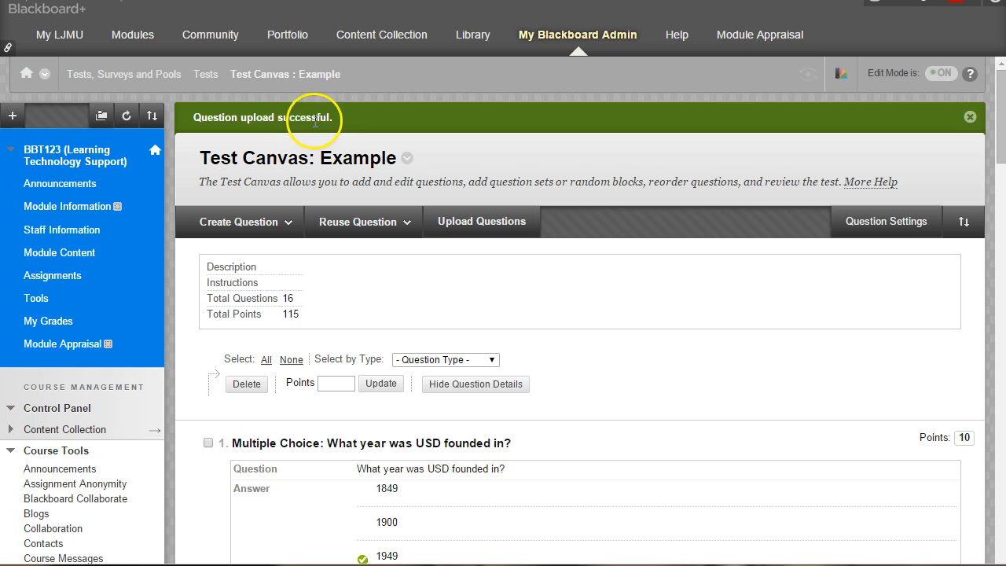
- Review the newly uploaded questions at the end of the Example test, checking their answers, correct marks and points
left_click_drag(1000, 136, 1000, 565)
scroll(700, 478, "down", 3)
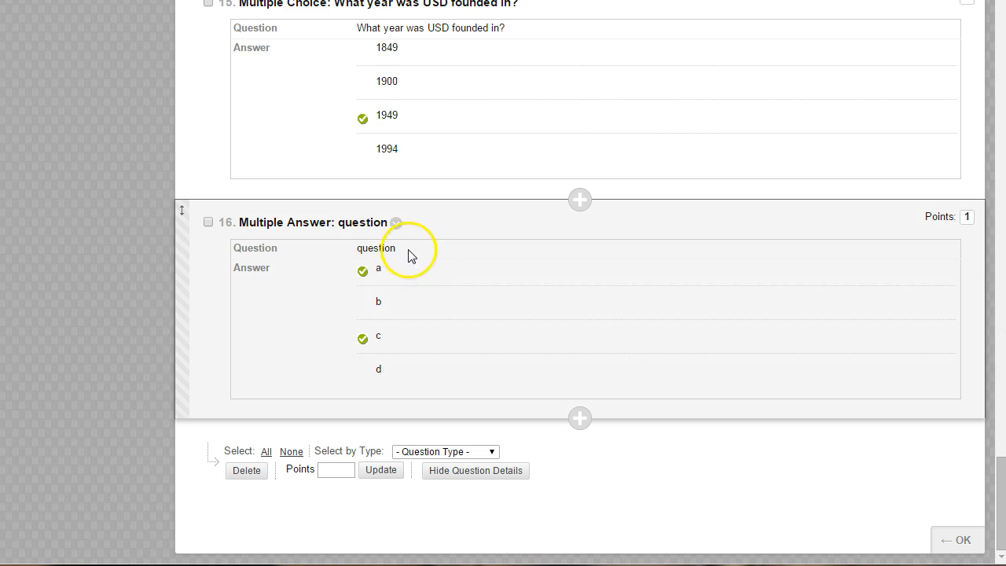
scroll(393, 350, "up", 2)
scroll(393, 343, "up", 2)
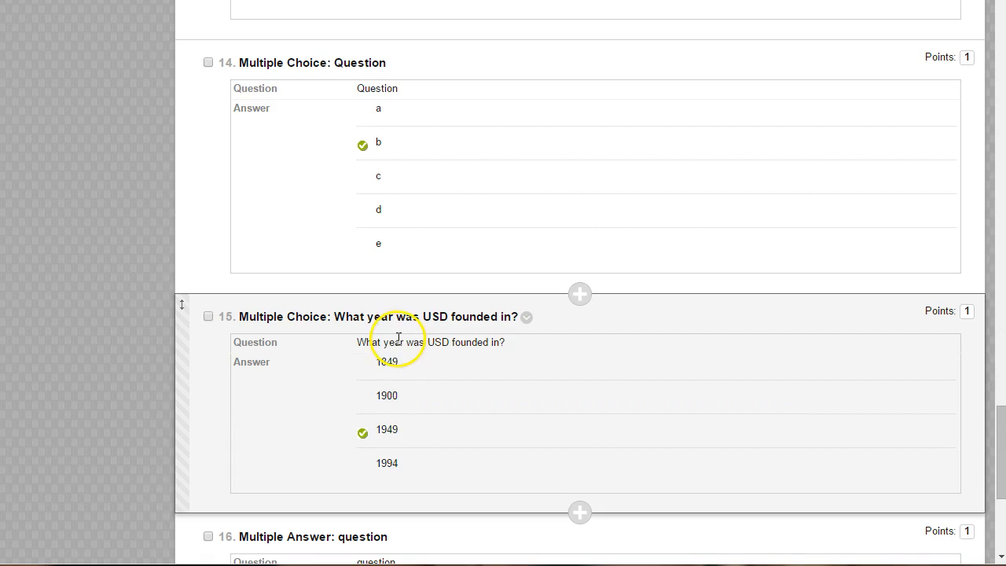
scroll(412, 353, "up", 4)
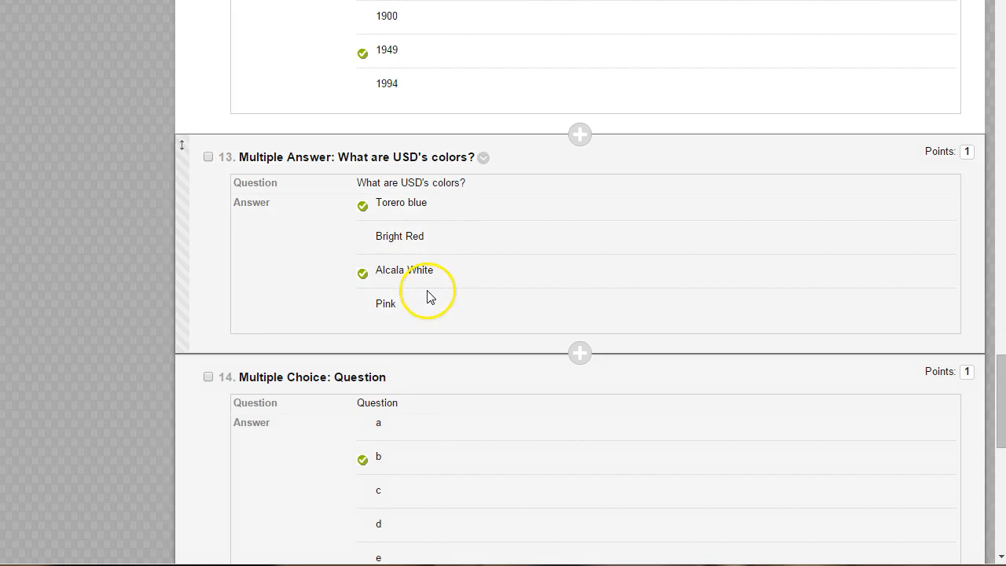
scroll(430, 283, "up", 3)
scroll(437, 260, "down", 11)
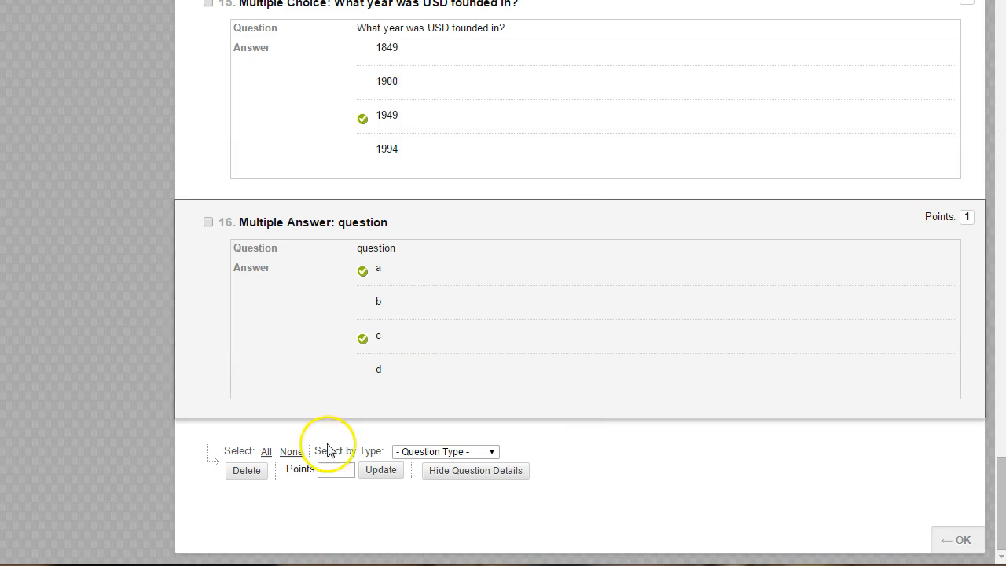
- Move the multiple-choice item "Question" ahead of the multiple-answer question "What are USD's colors?" in the test
scroll(218, 420, "up", 6)
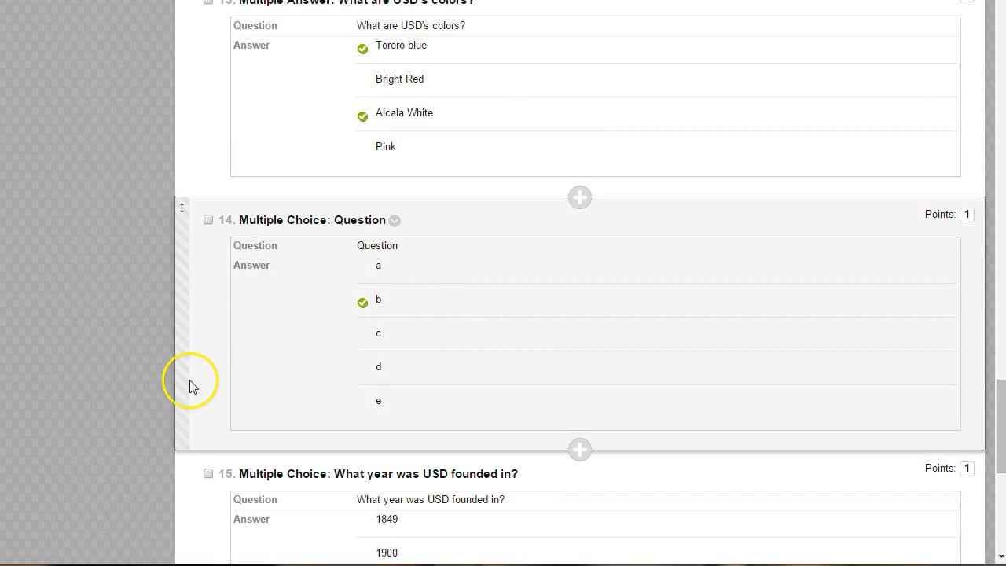
left_click_drag(187, 367, 184, 207)
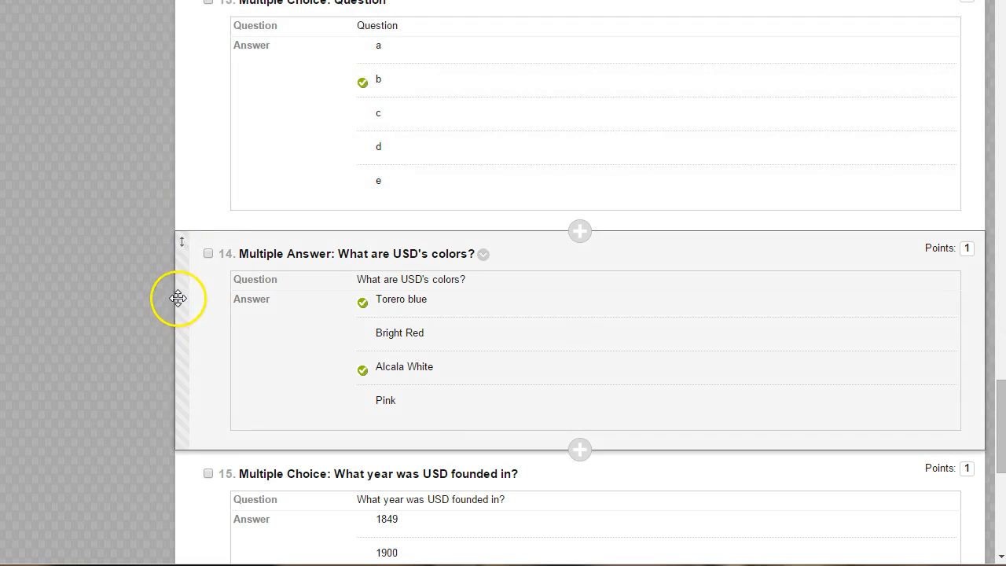
scroll(164, 343, "down", 6)
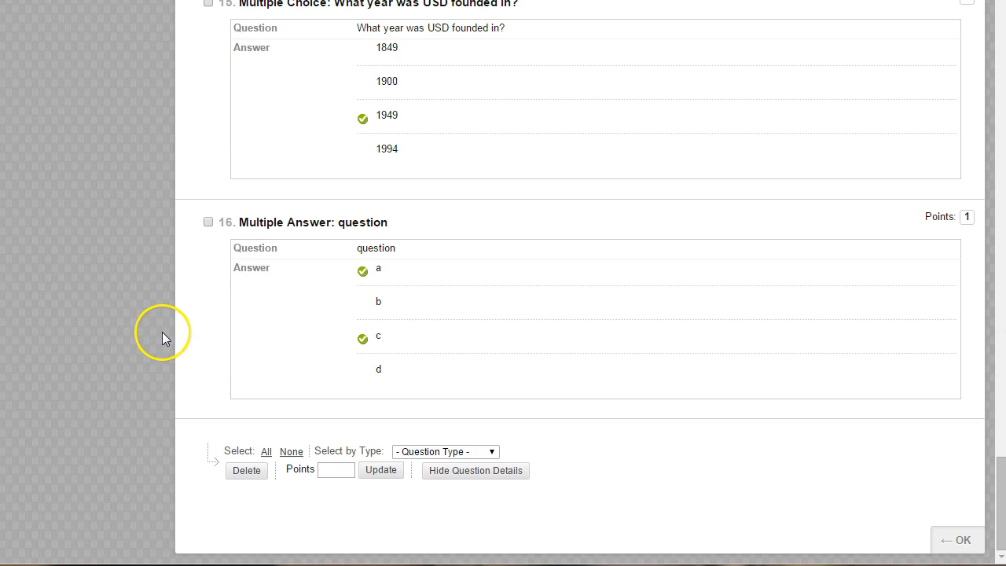
scroll(162, 331, "up", 18)
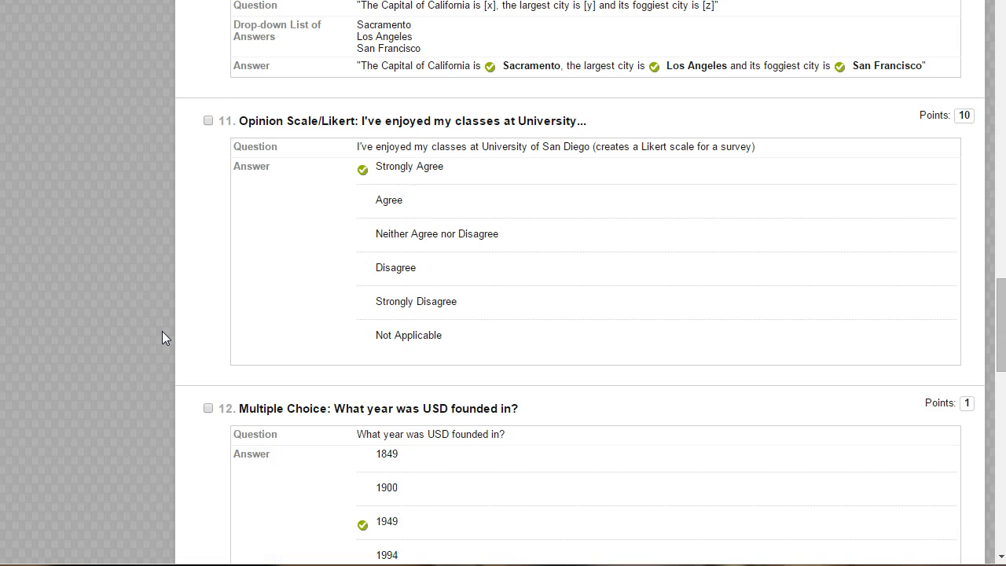